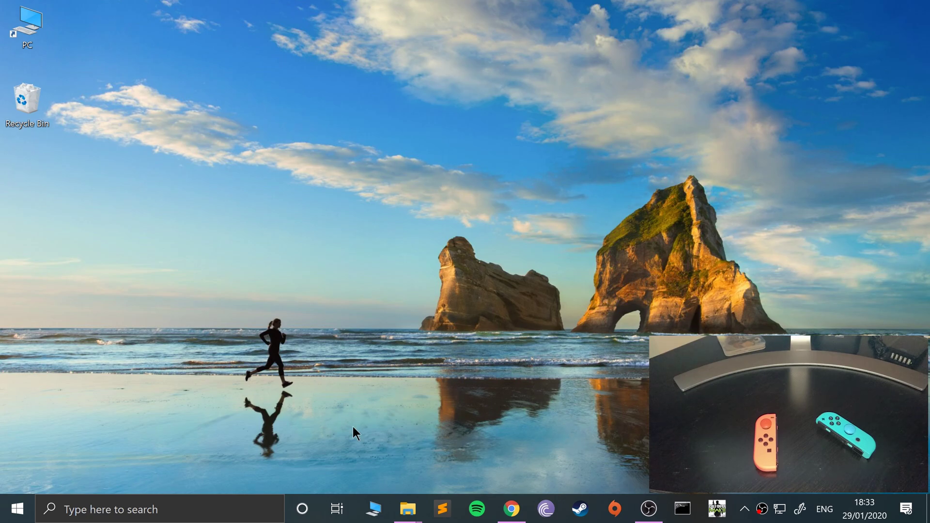
- Search Windows for 'blu' to bring up the Bluetooth & other devices settings page
key(super)
text(blu)
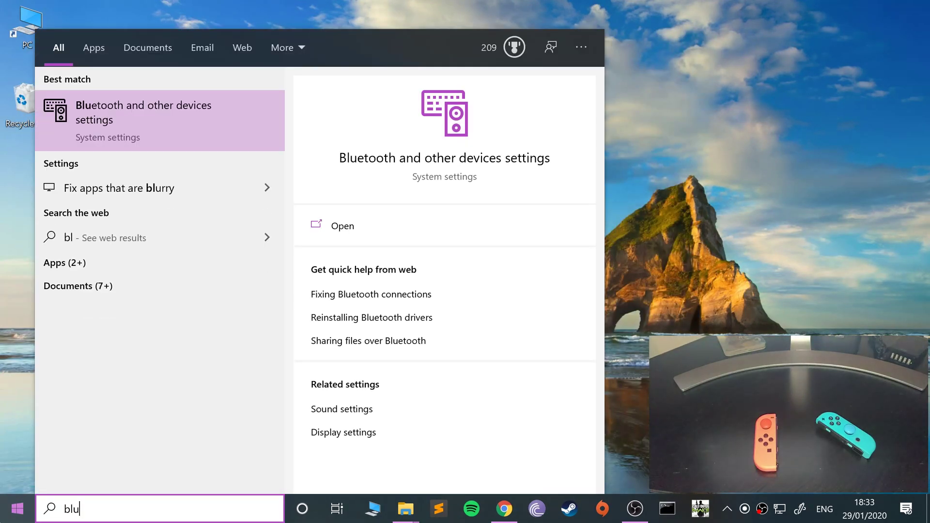
key(Return)
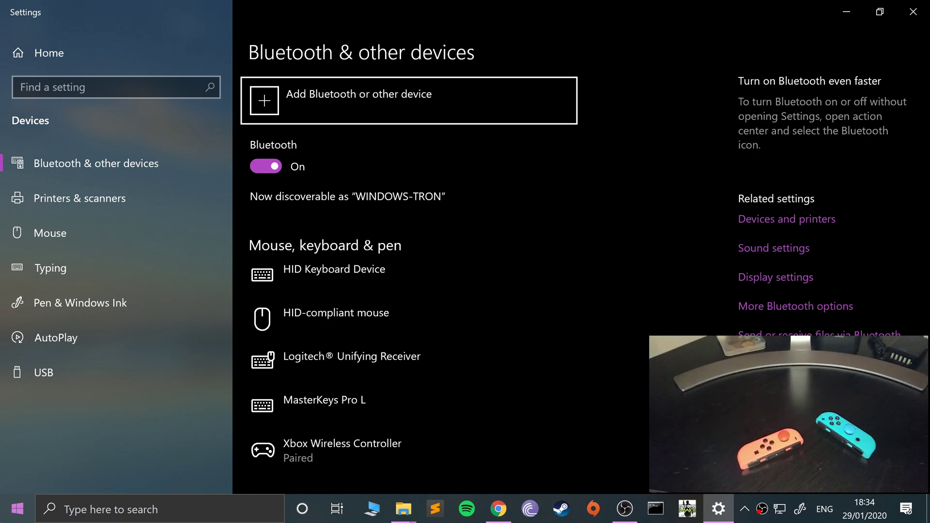
click(345, 107)
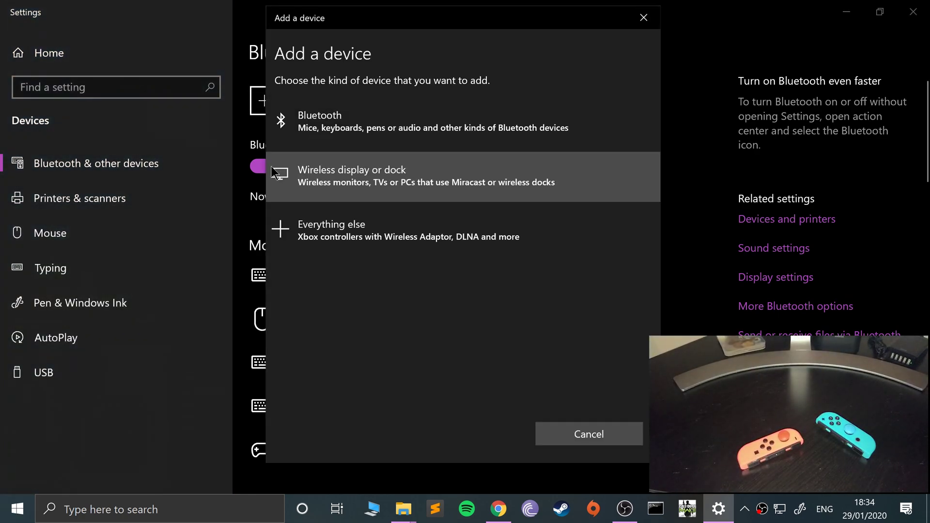
click(326, 114)
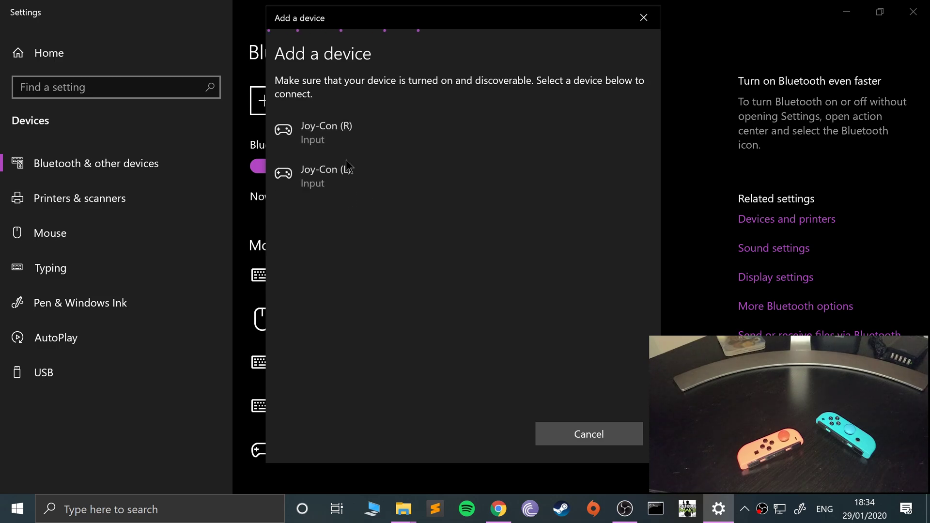
click(313, 191)
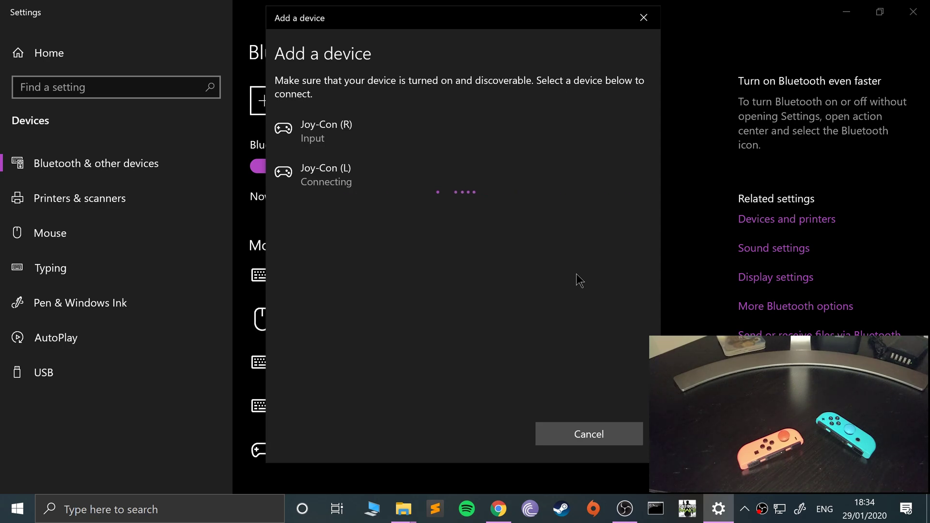
click(568, 438)
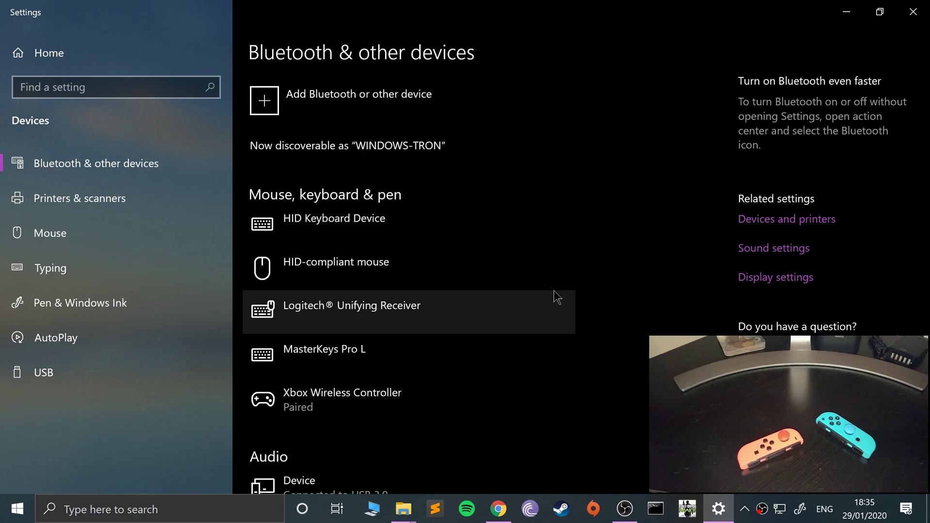
- Pair the left Joy-Con, discovered as 'Input', through Add a device > Bluetooth and finish with Done
click(380, 106)
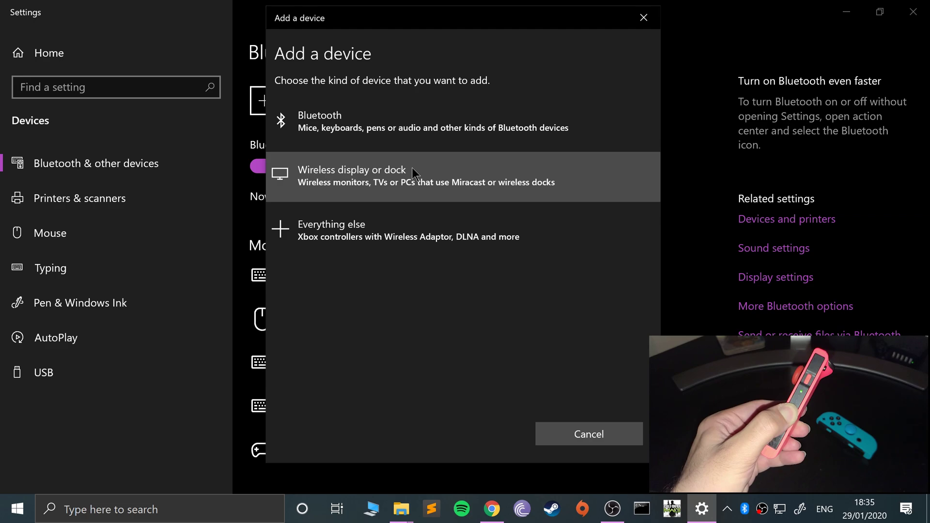
click(411, 127)
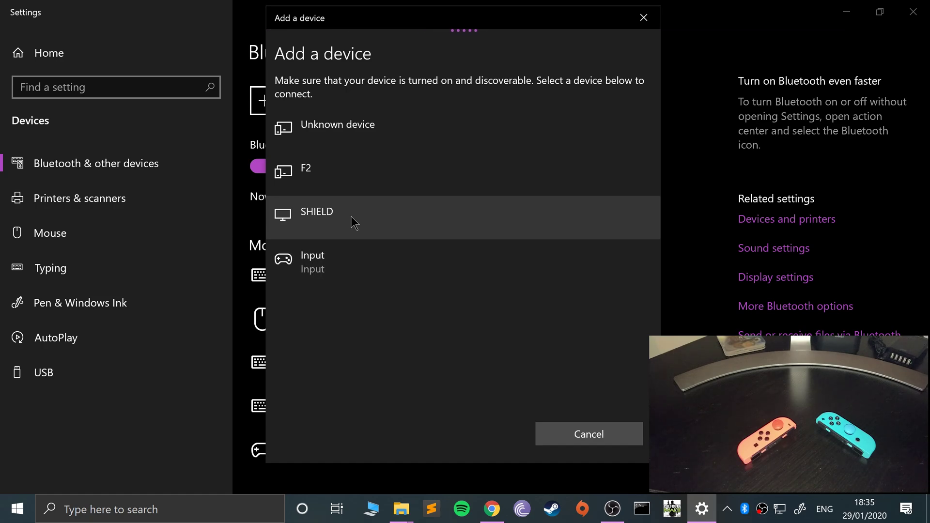
click(287, 264)
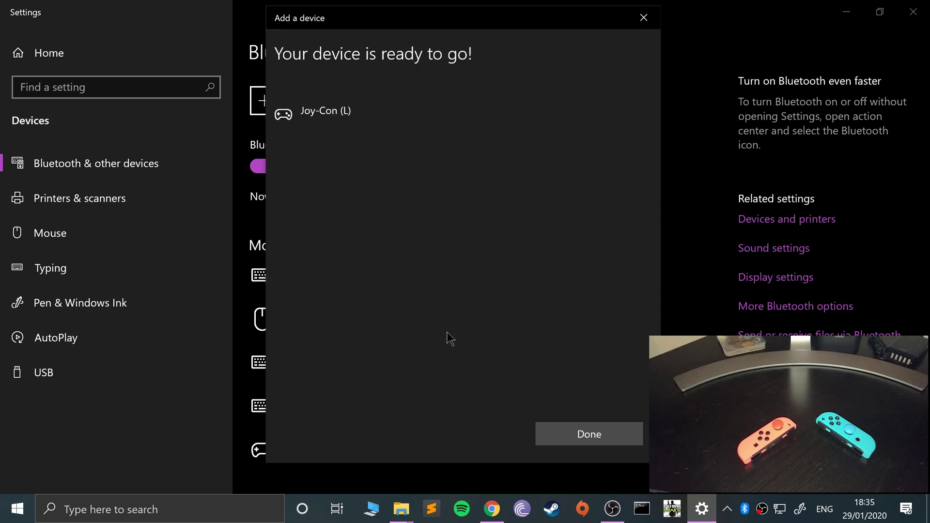
click(570, 436)
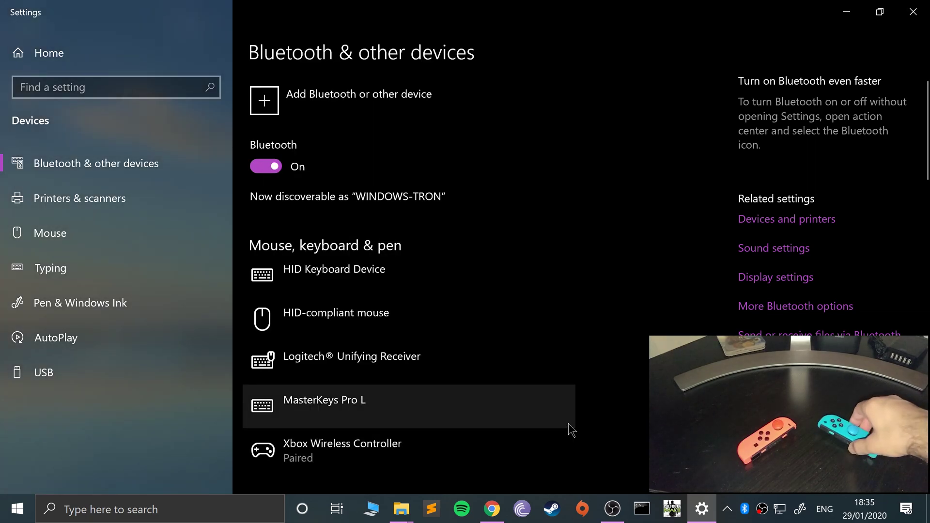
scroll(490, 467, down, 3)
scroll(301, 310, up, 2)
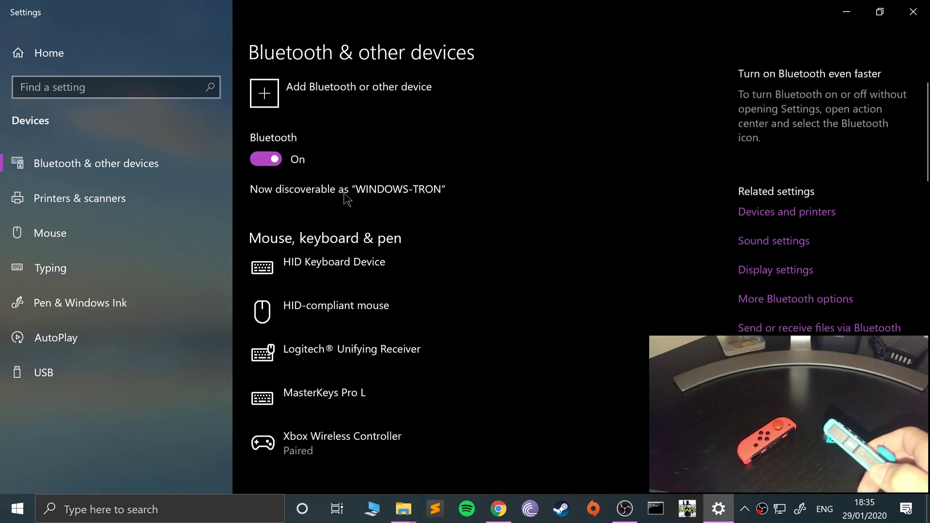
scroll(343, 208, up, 2)
- Start a new Bluetooth scan in Add a device and drag the dialog lower right
click(295, 109)
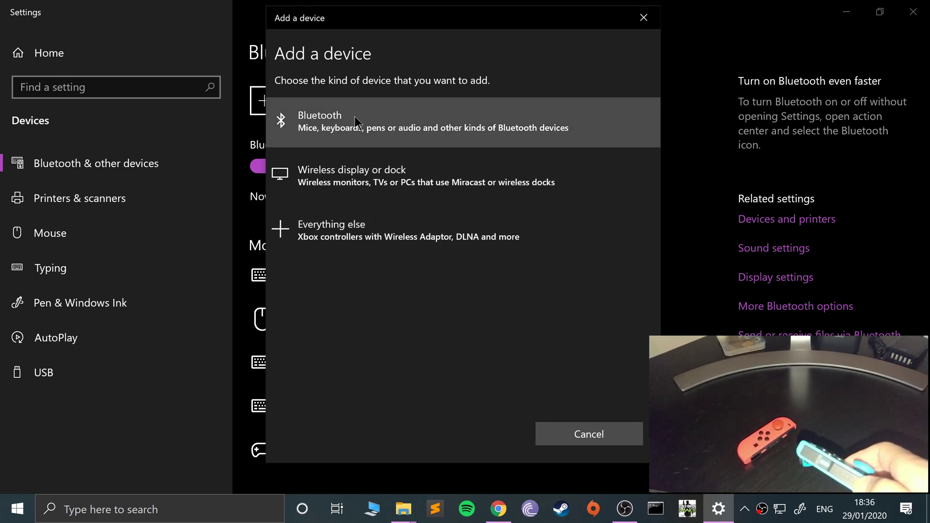
click(355, 116)
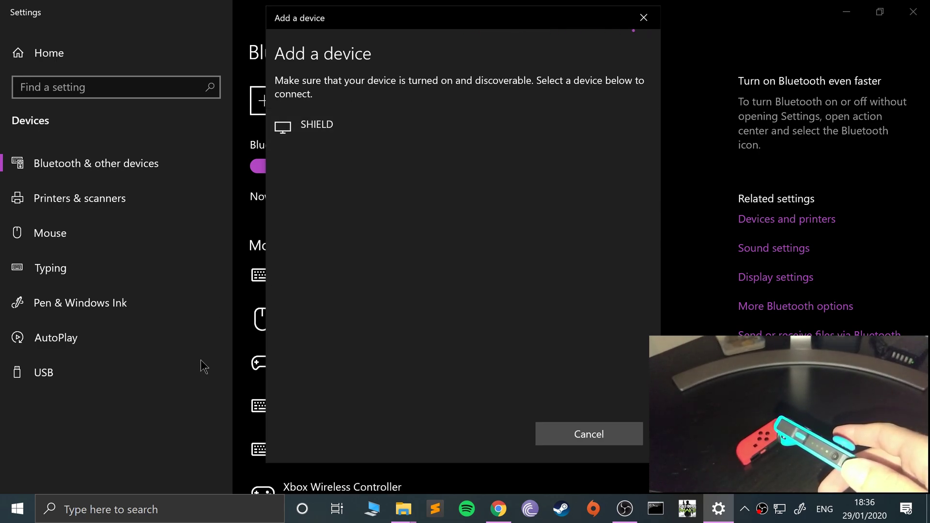
drag(332, 26, 388, 29)
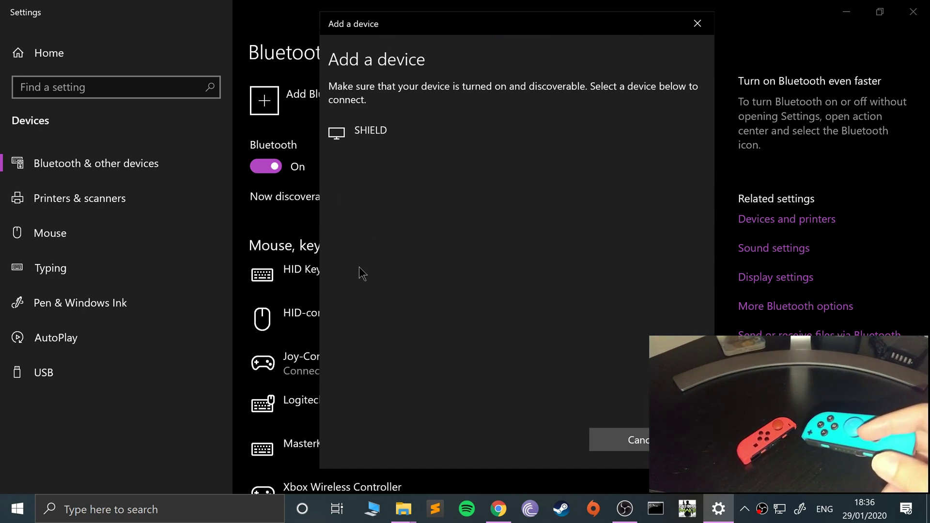
- Pair Joy-Con (R) from the Add a device list and confirm with Done
drag(399, 24, 366, 33)
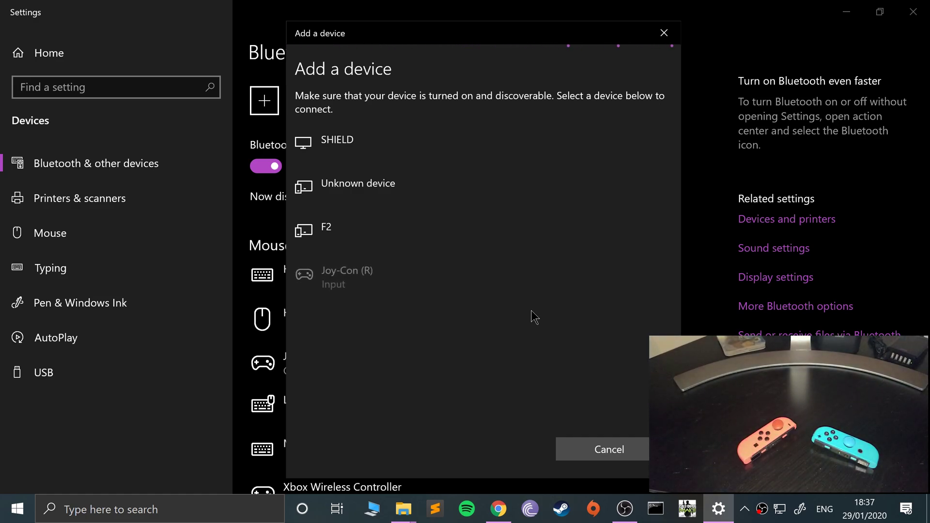
click(374, 272)
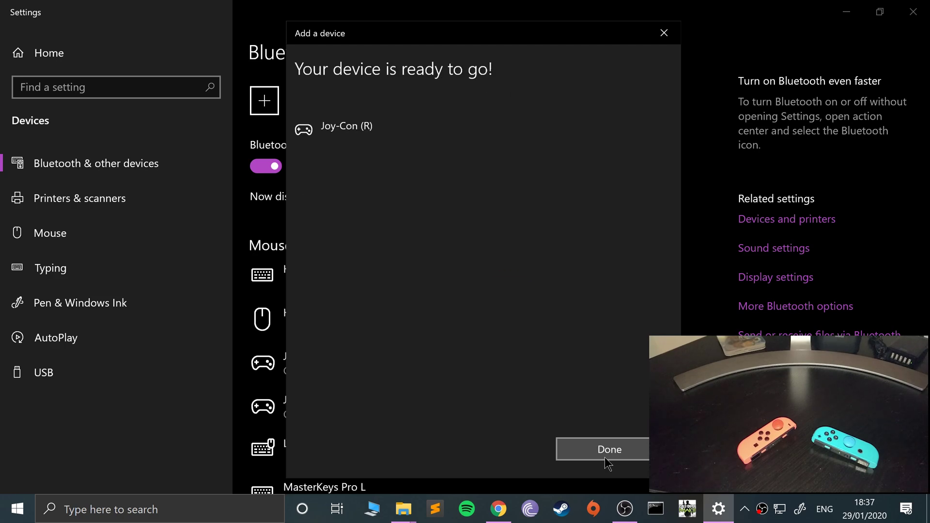
click(606, 449)
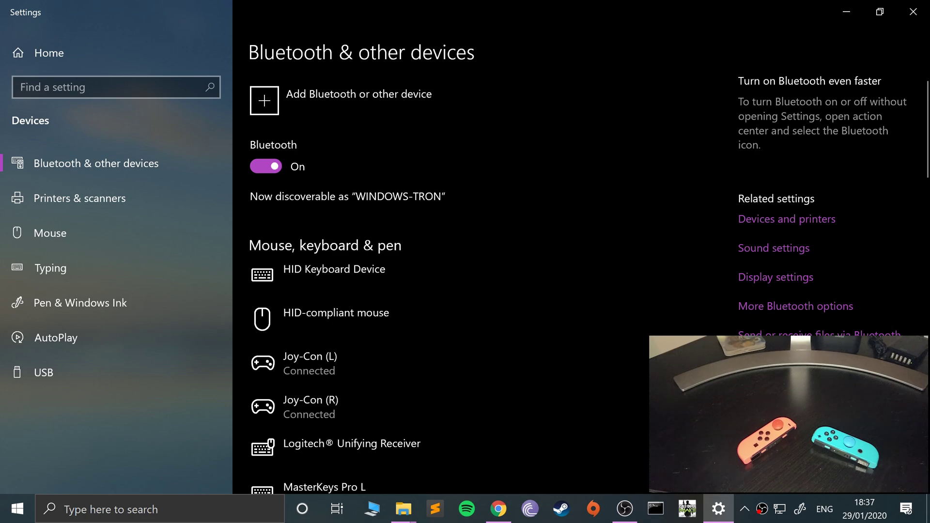
- Minimize Settings and open Set up USB game controllers via a 'game' Start search
click(847, 11)
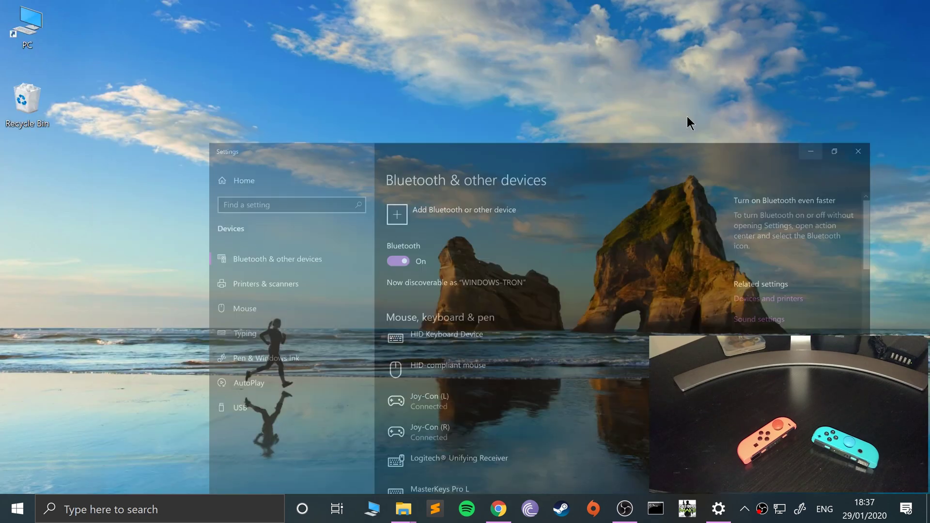
click(17, 509)
text(g)
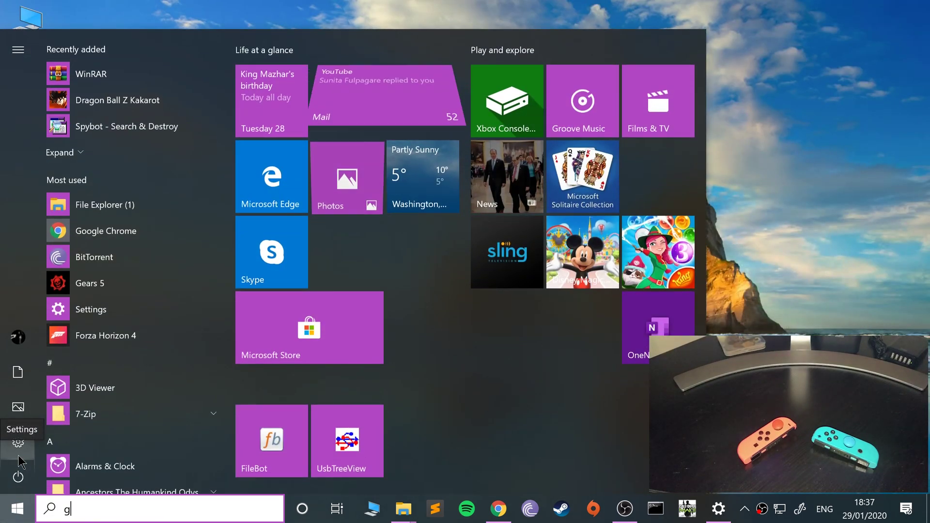
text(ame)
key(Return)
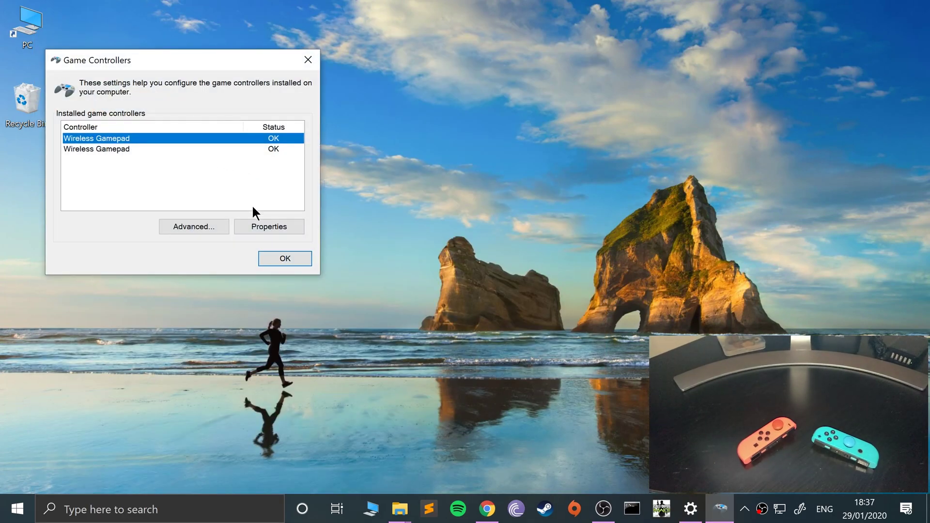
- Check the first Wireless Gamepad's properties, then close the properties and Game Controllers dialogs
click(253, 226)
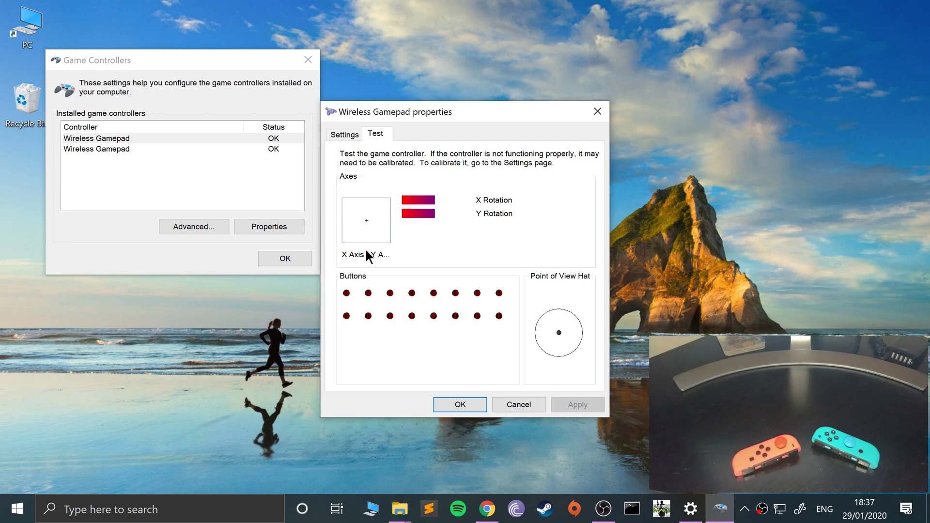
click(598, 112)
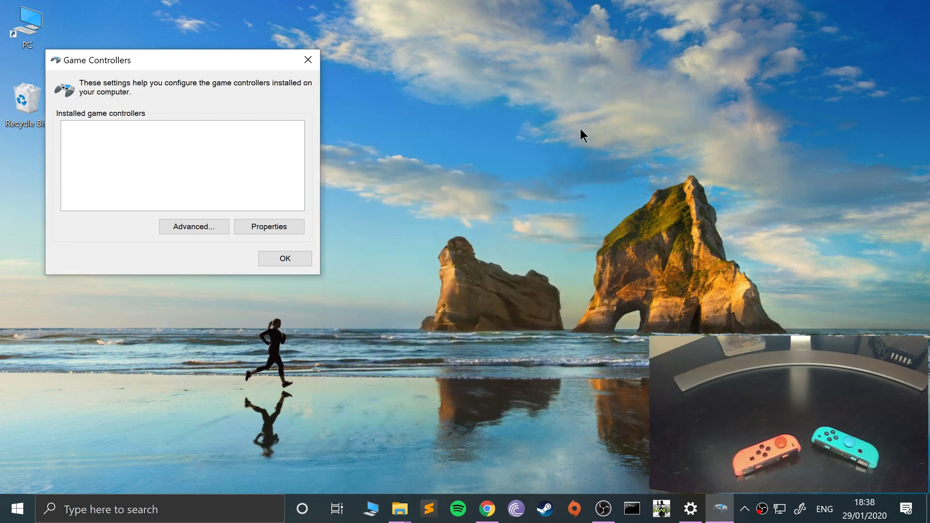
click(308, 60)
- Search the web for 'betterjoyforcemu' and open its GitHub repository
click(499, 507)
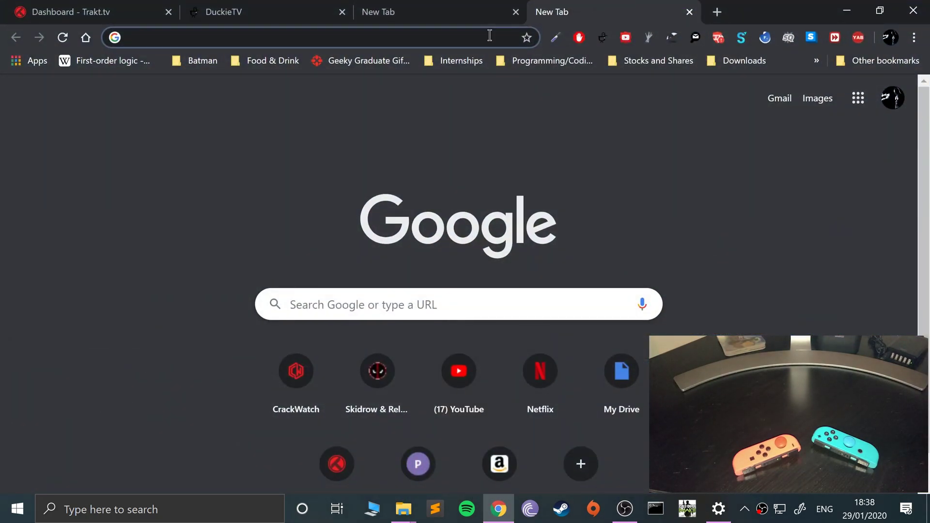
text(betterj)
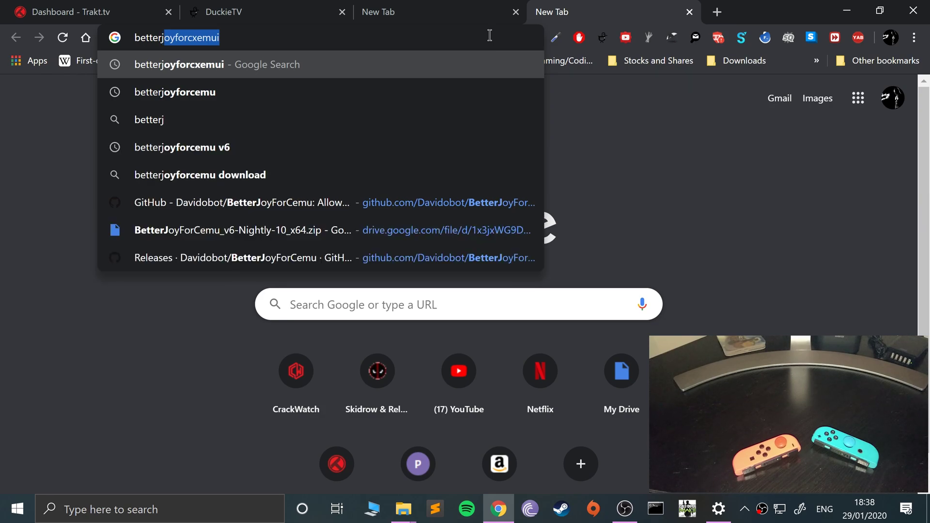
text(oyforcemu)
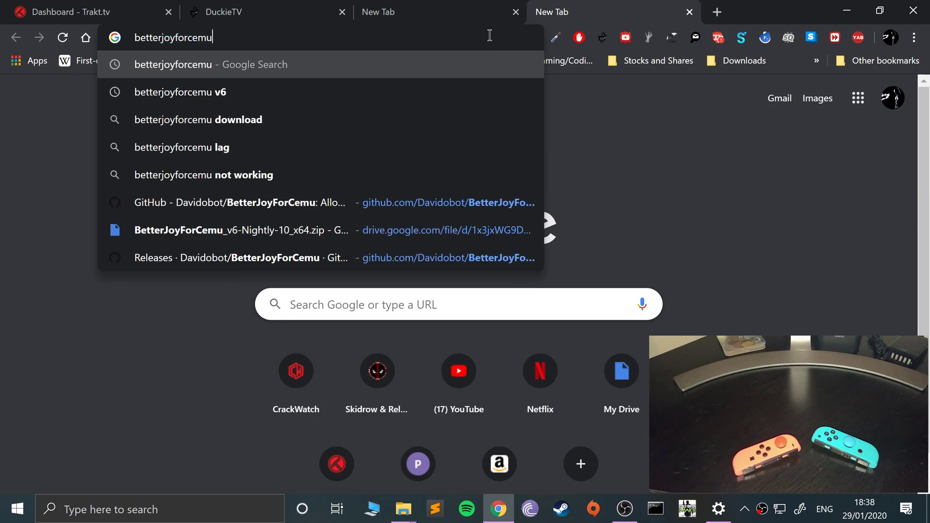
key(Return)
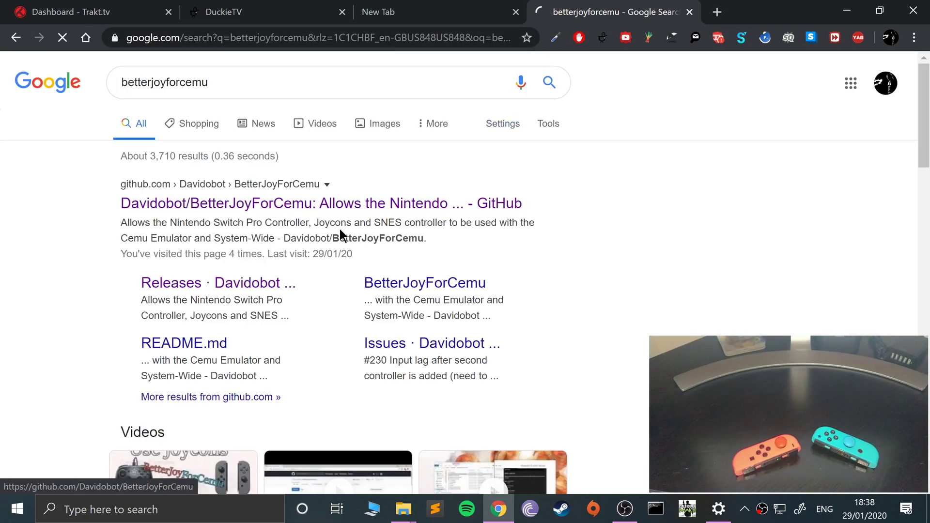
click(337, 184)
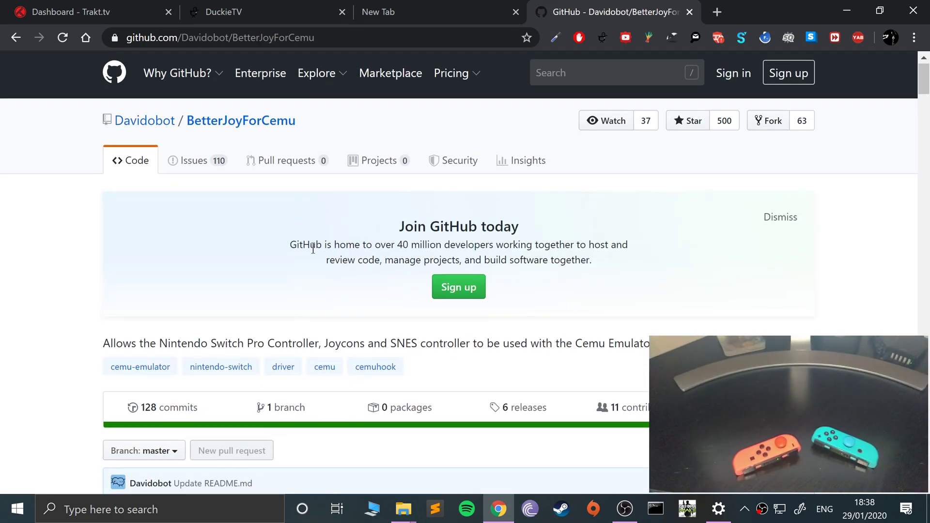
scroll(313, 248, down, 15)
scroll(316, 233, up, 11)
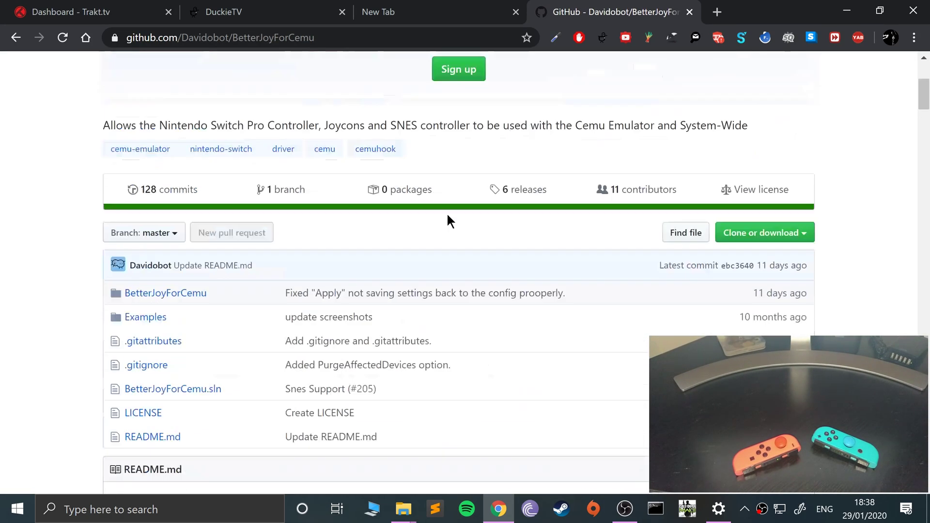
scroll(448, 220, up, 4)
- Look at the releases, then download the 64-bit nightly build from the repository page
click(500, 413)
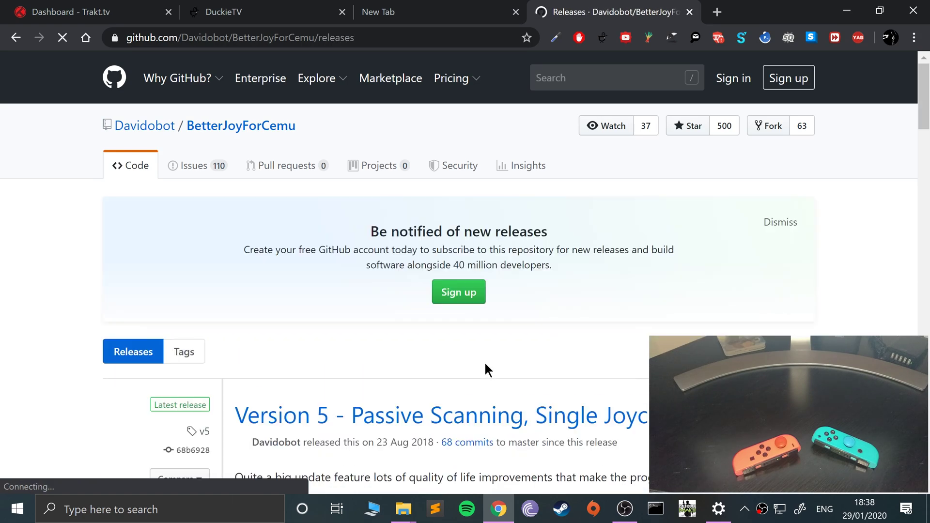
scroll(484, 362, down, 8)
scroll(293, 146, up, 2)
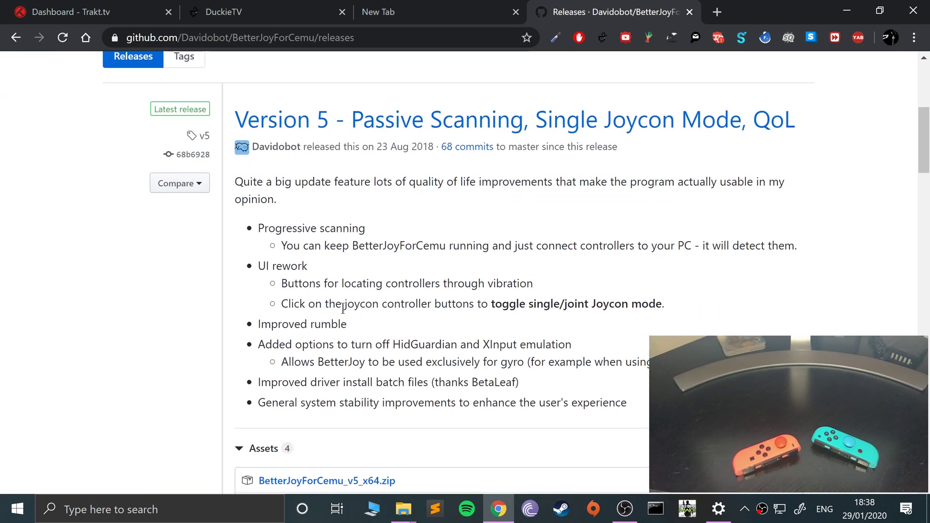
scroll(364, 472, down, 1)
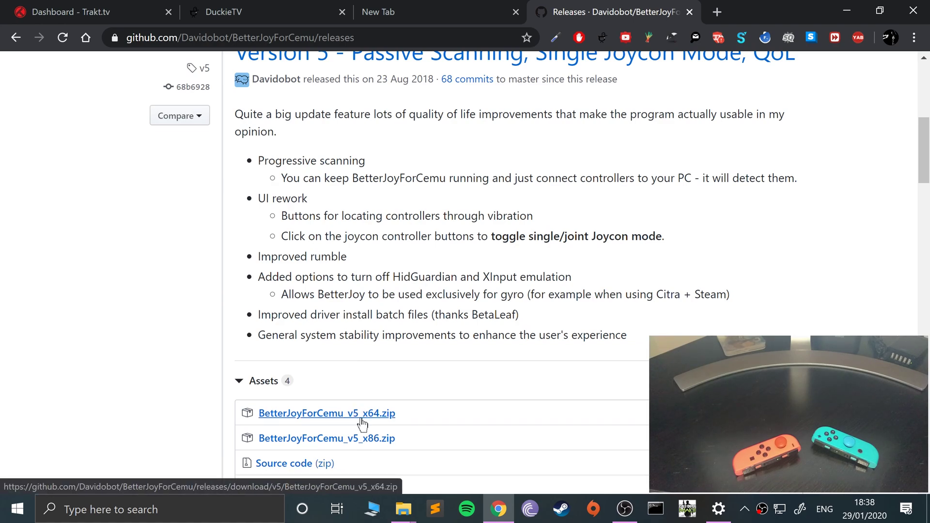
click(16, 37)
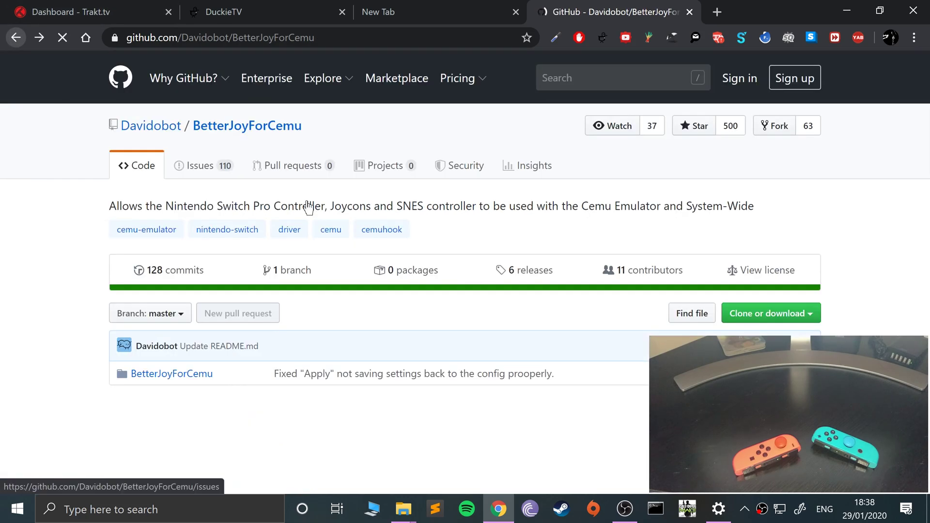
scroll(309, 207, down, 15)
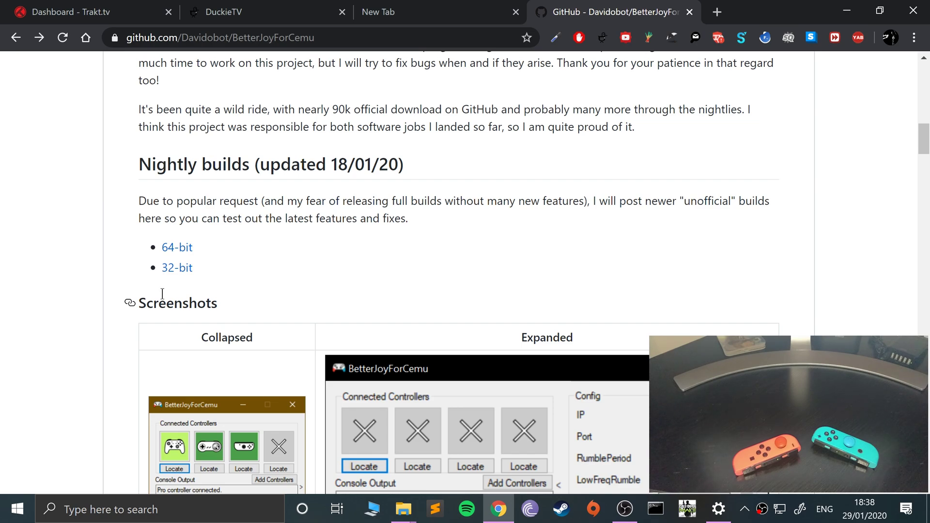
click(180, 248)
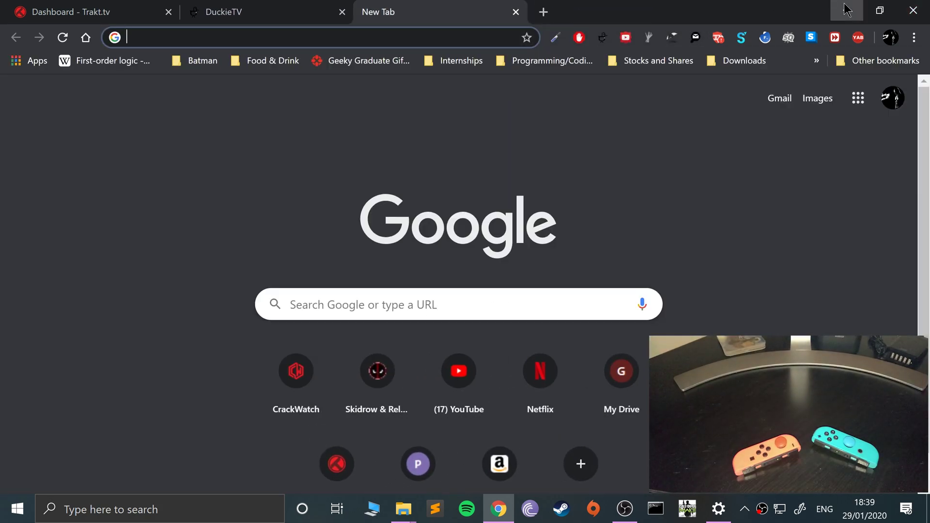
- Extract the BetterJoyForCemu_v6-Nightly-10_x64 zip in E:\Chrome into its suggested folder
click(846, 8)
mouse_move(404, 506)
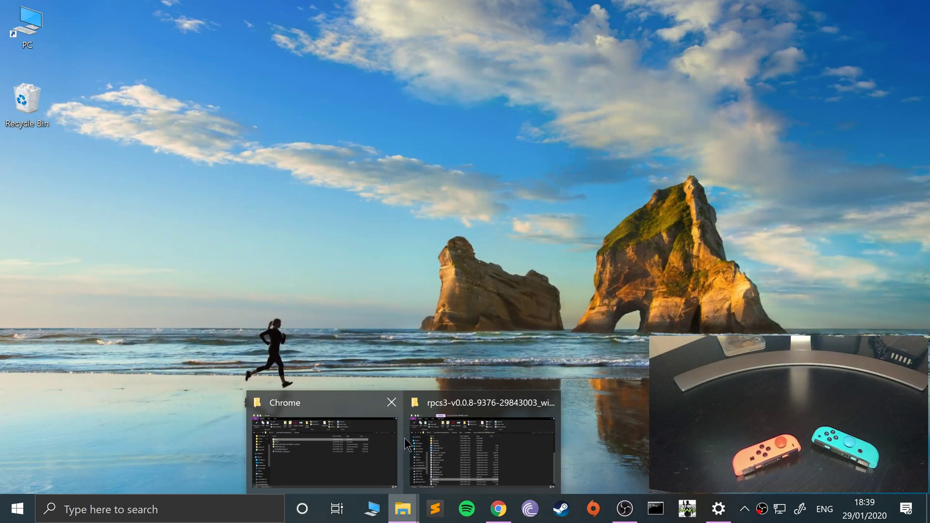
click(340, 433)
click(185, 214)
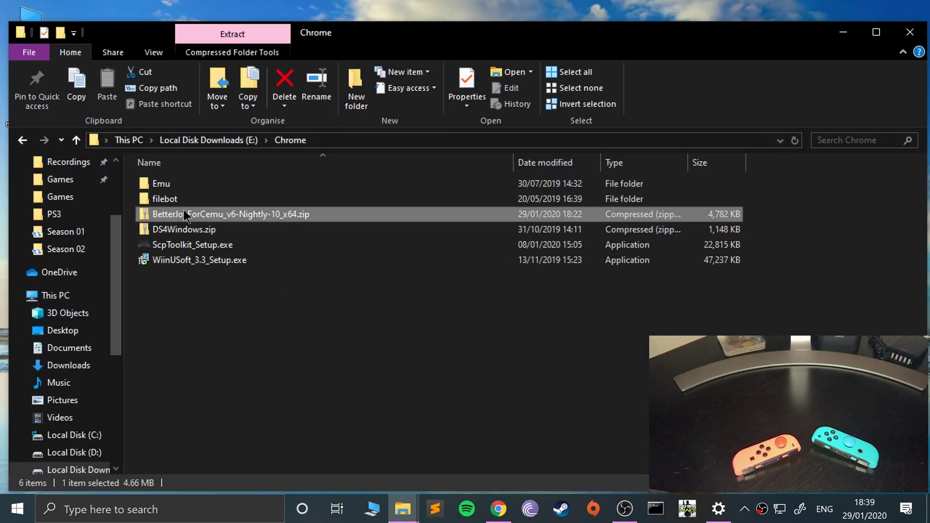
right_click(186, 214)
click(59, 138)
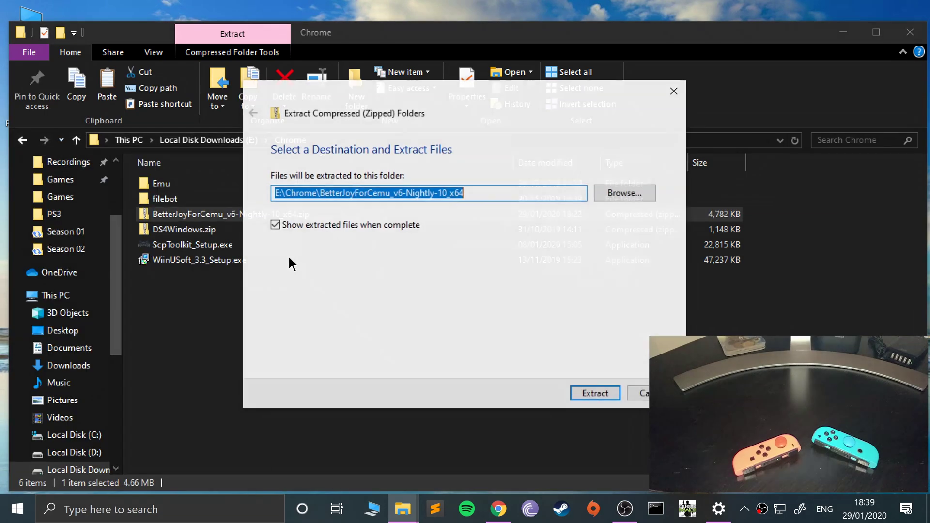
click(597, 395)
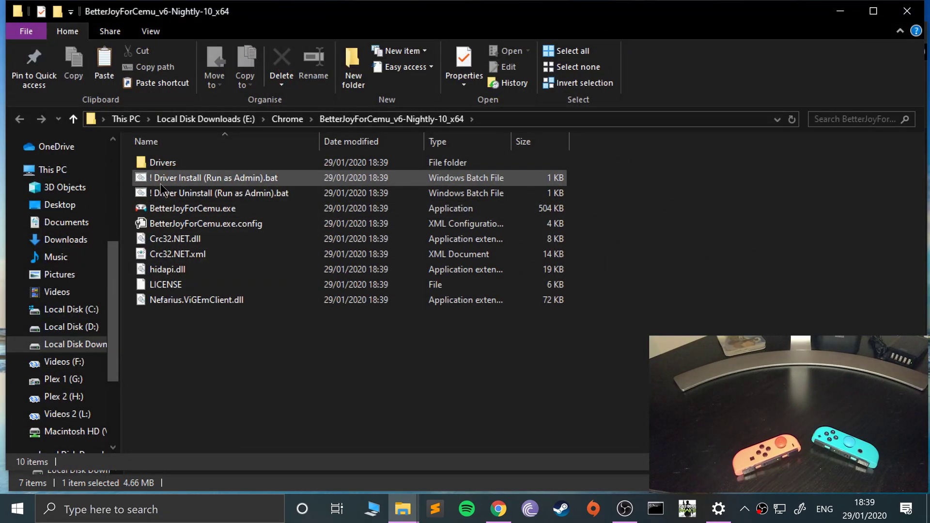
- Run '! Driver Install (Run as Admin).bat' as administrator, then close the finished installer window
click(161, 184)
right_click(160, 184)
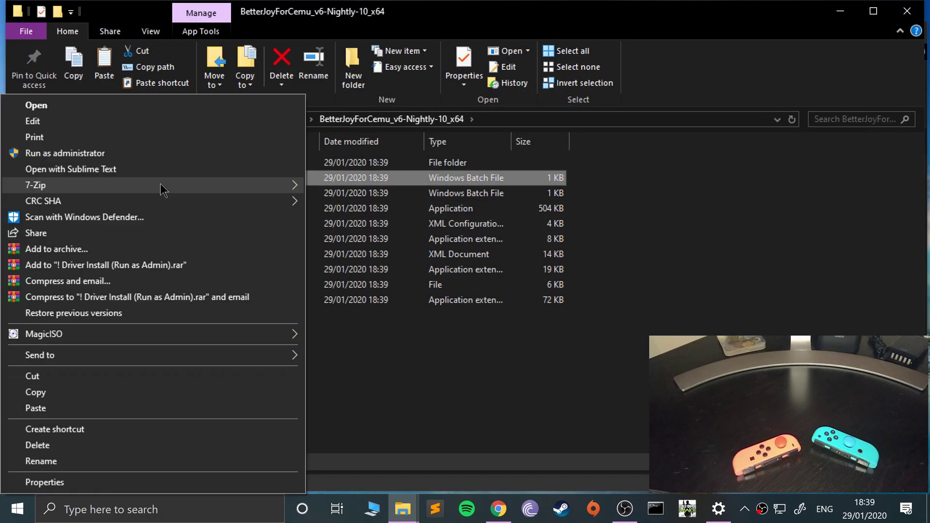
click(65, 154)
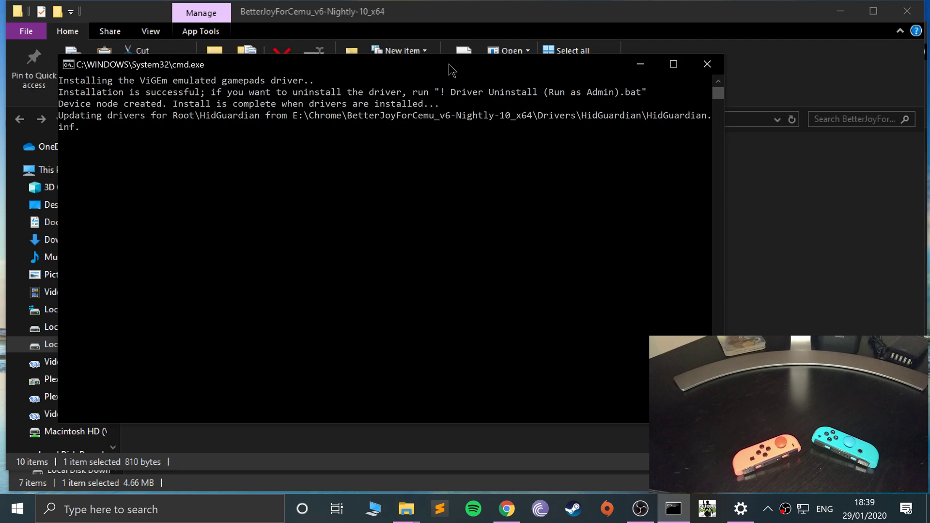
drag(449, 63, 684, 227)
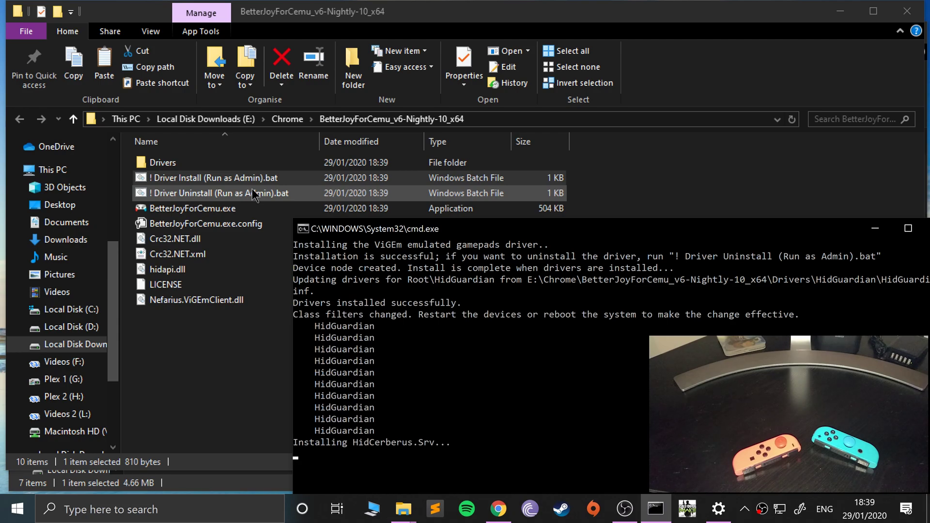
drag(529, 241, 342, 66)
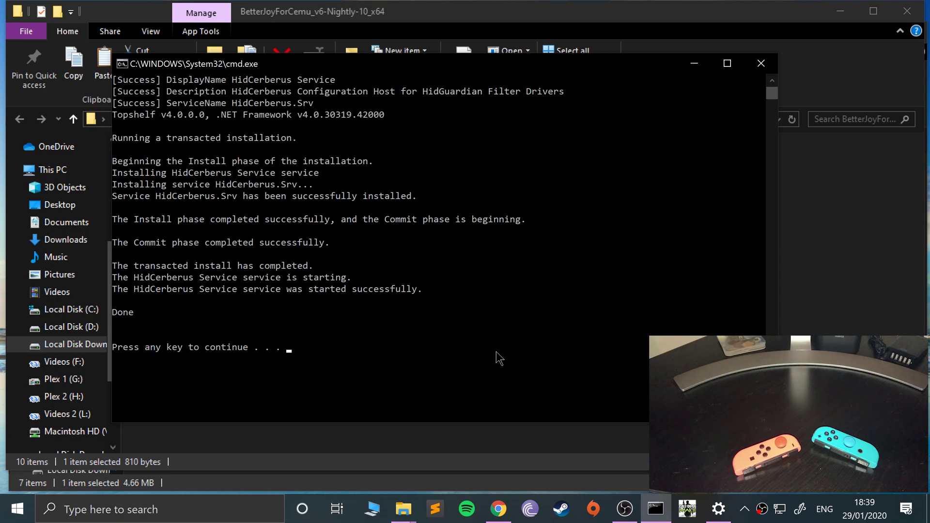
key(Return)
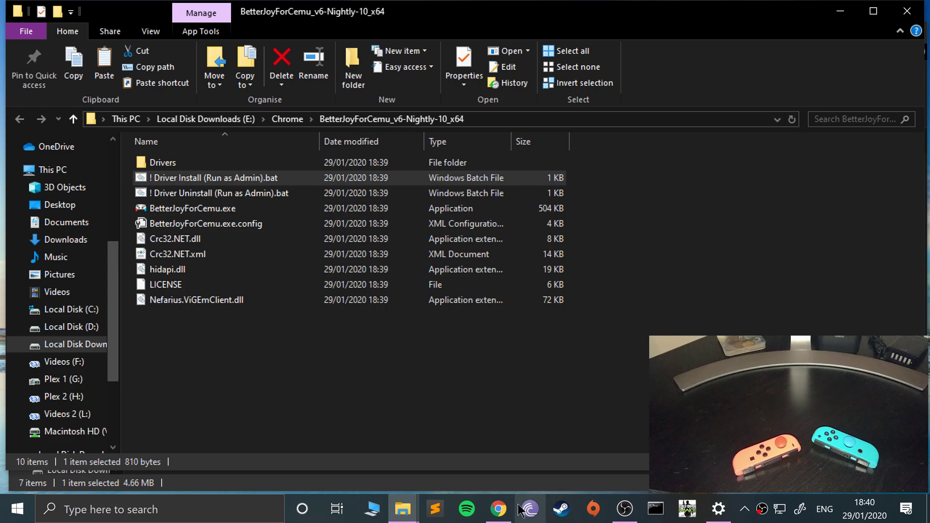
- Open Game Controllers via a 'game' search and move the dialog aside
click(397, 511)
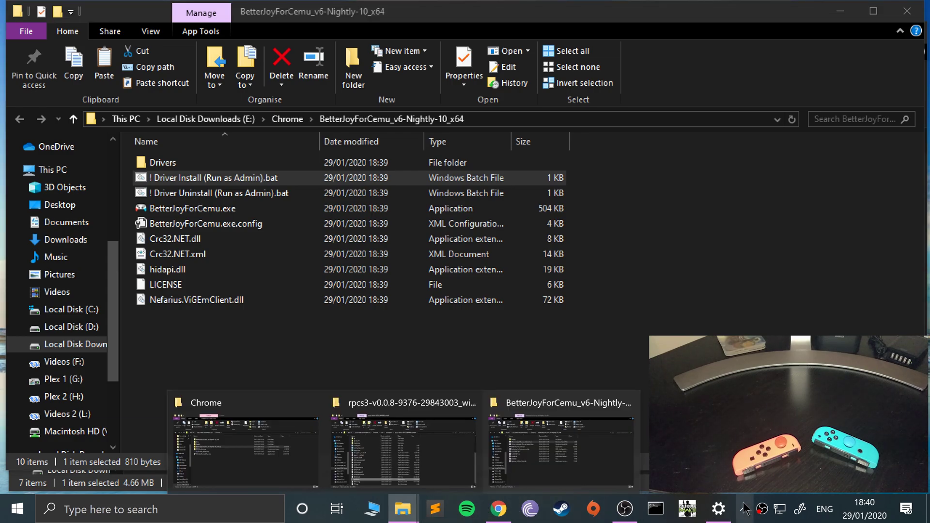
click(18, 510)
text(game)
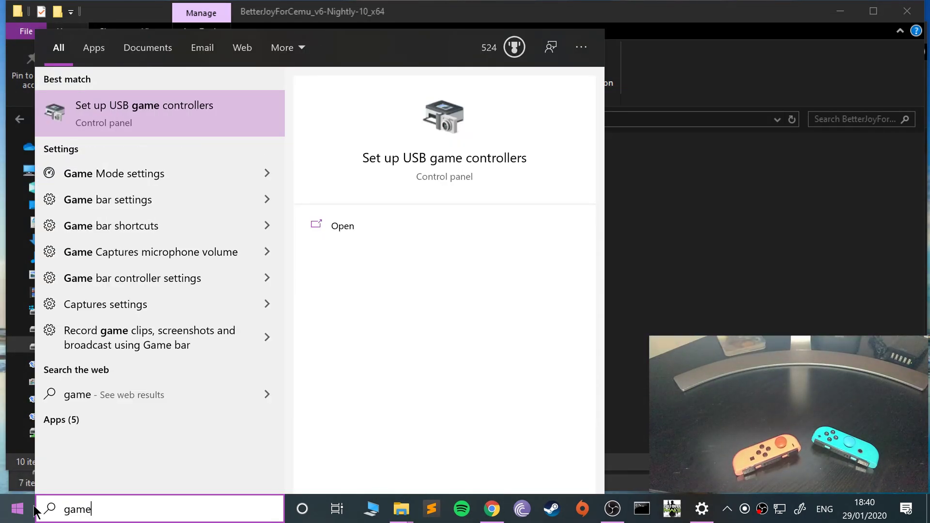
key(Return)
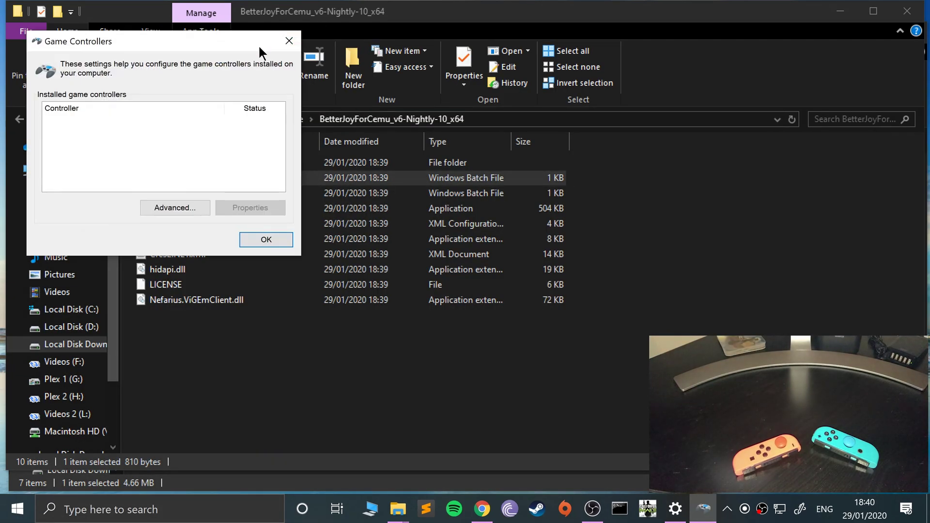
drag(258, 44, 183, 238)
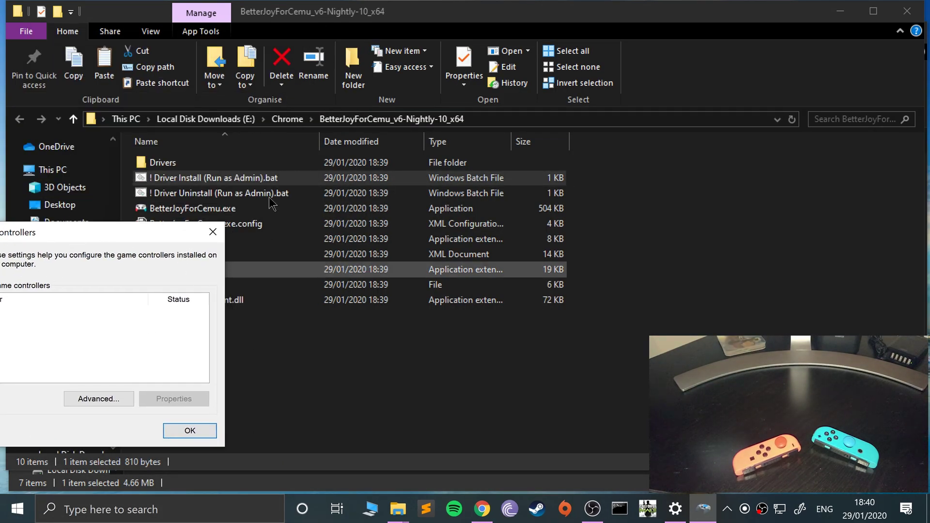
- Launch BetterJoyForCemu.exe, running it anyway past the security warning, and place it beside the file list
drag(328, 11, 412, 11)
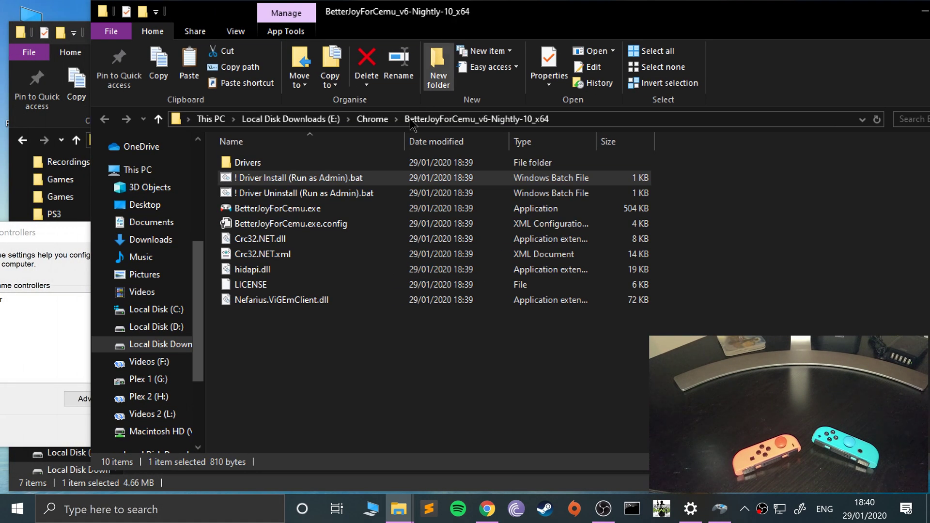
double_click(269, 211)
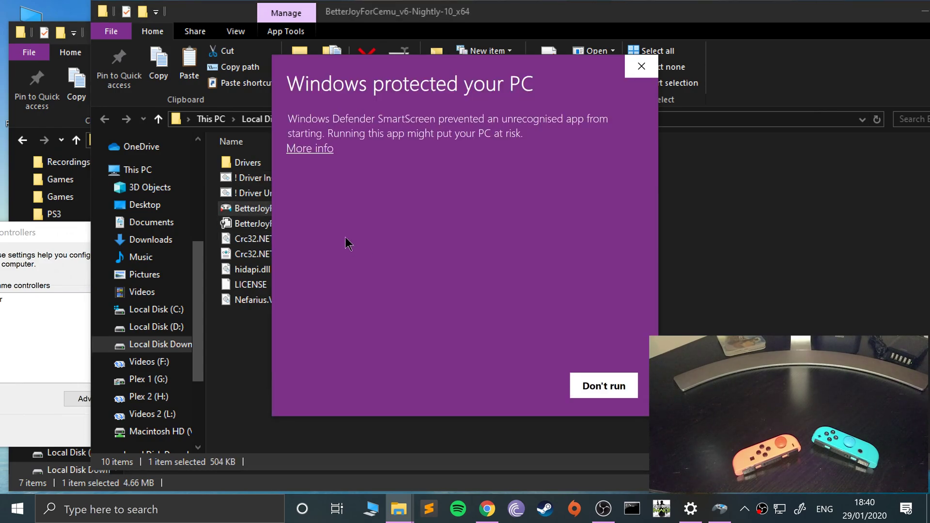
click(299, 152)
click(487, 390)
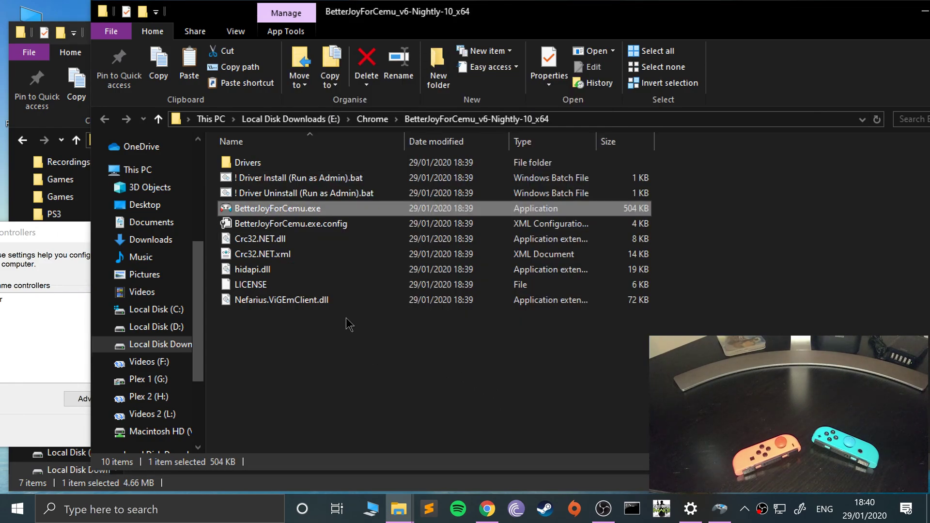
drag(123, 71, 507, 148)
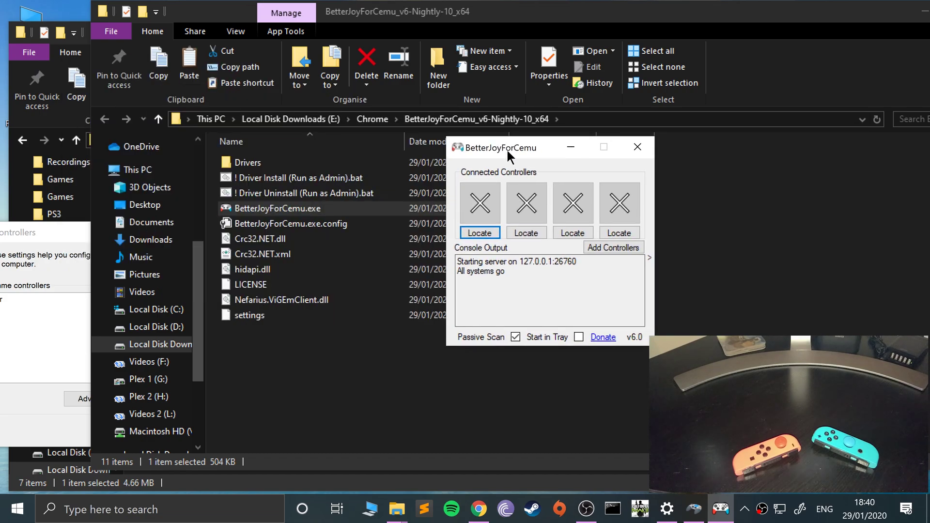
click(515, 337)
click(515, 337)
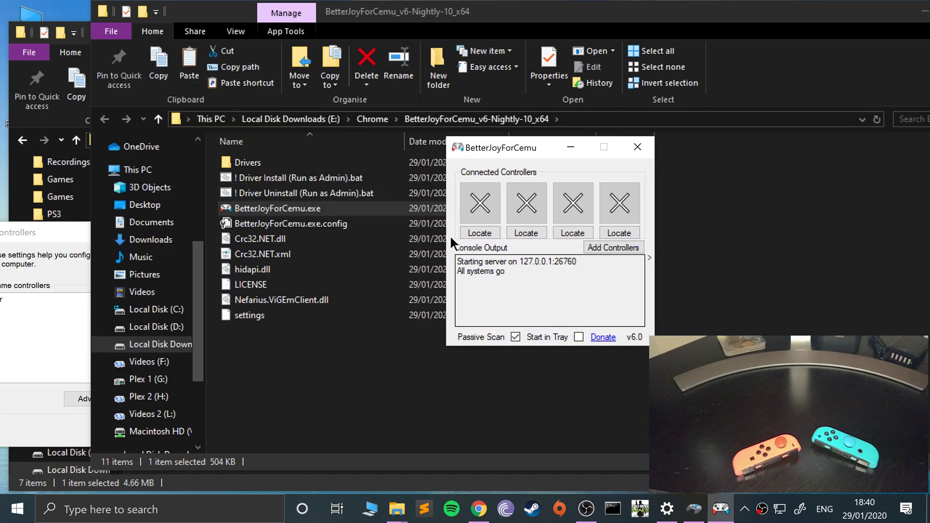
- Place Game Controllers next to BetterJoyForCemu and bring up the Bluetooth device settings
drag(17, 222, 125, 186)
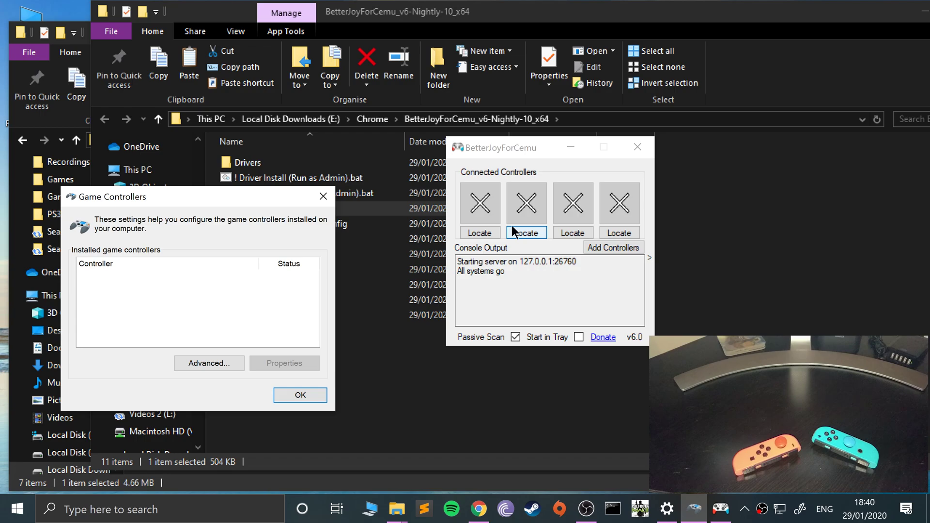
click(479, 233)
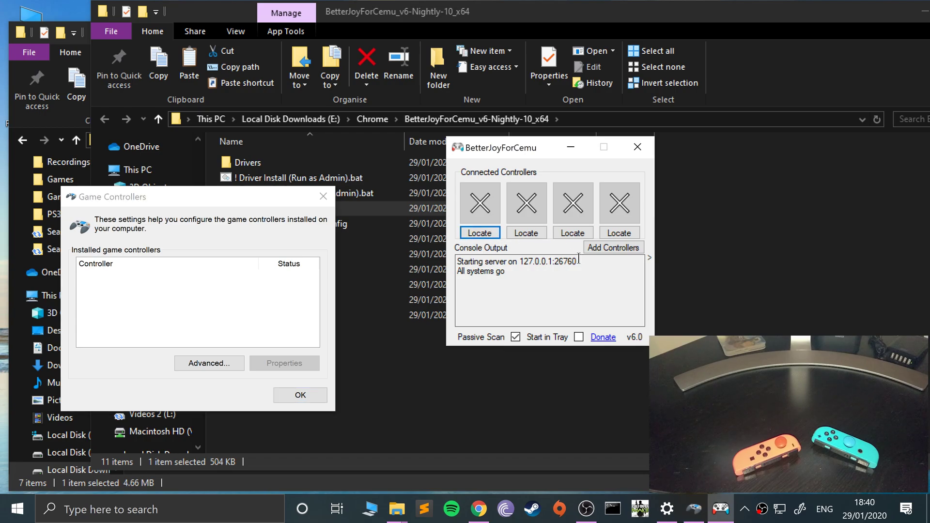
click(678, 515)
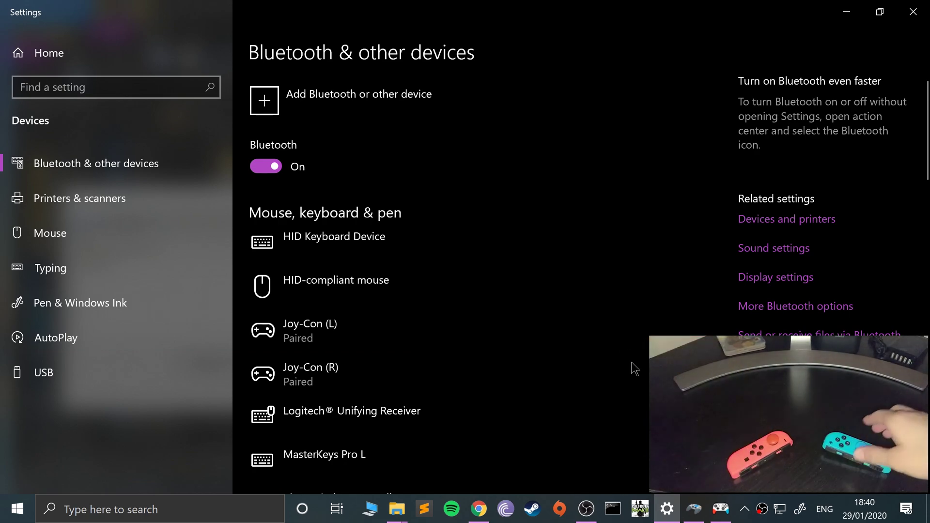
- Minimize the Bluetooth settings window to reveal Game Controllers beside BetterJoyForCemu
click(847, 12)
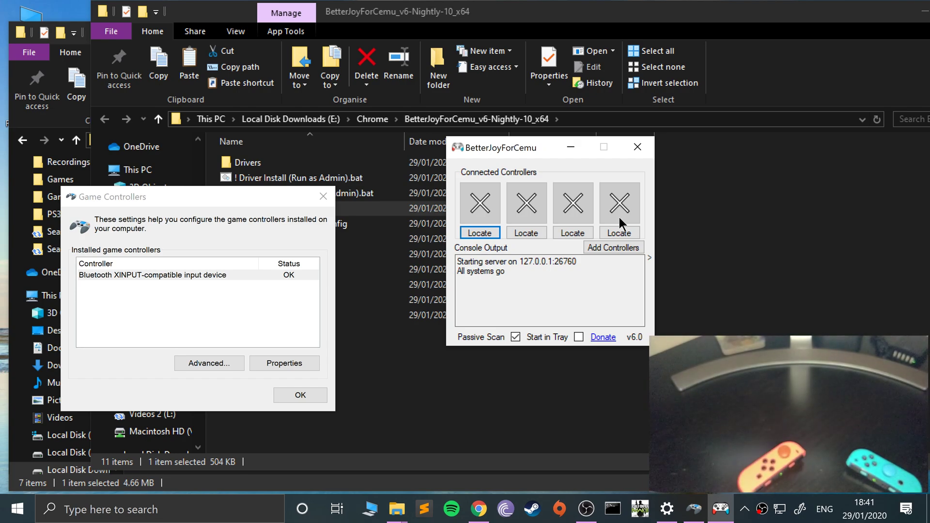
- Move the Xbox Bluetooth device into BetterJoyForCemu's Switch controllers list, apply, then reopen the dialog to check
click(606, 248)
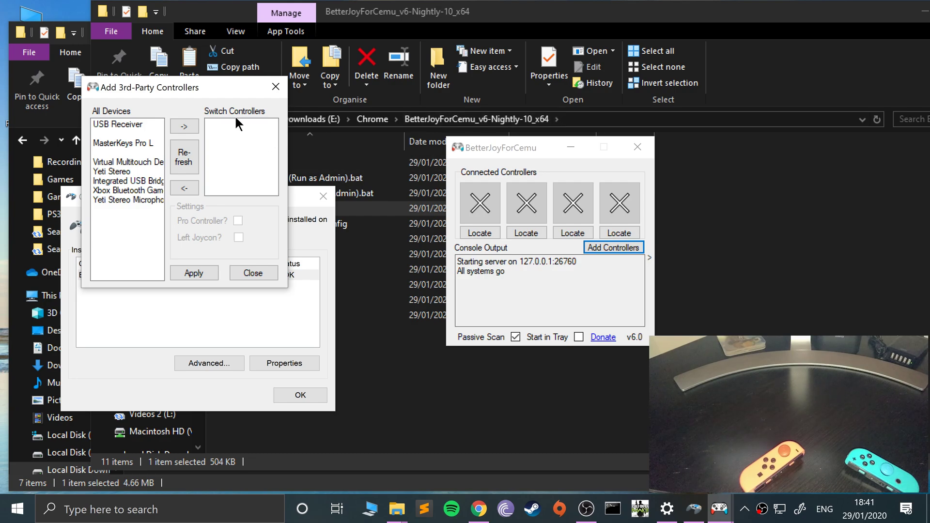
click(155, 194)
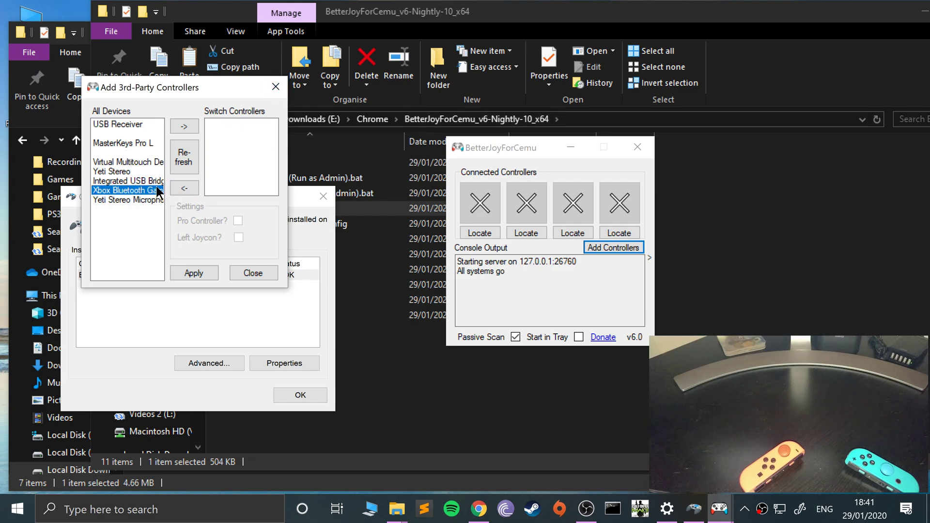
click(177, 128)
click(212, 272)
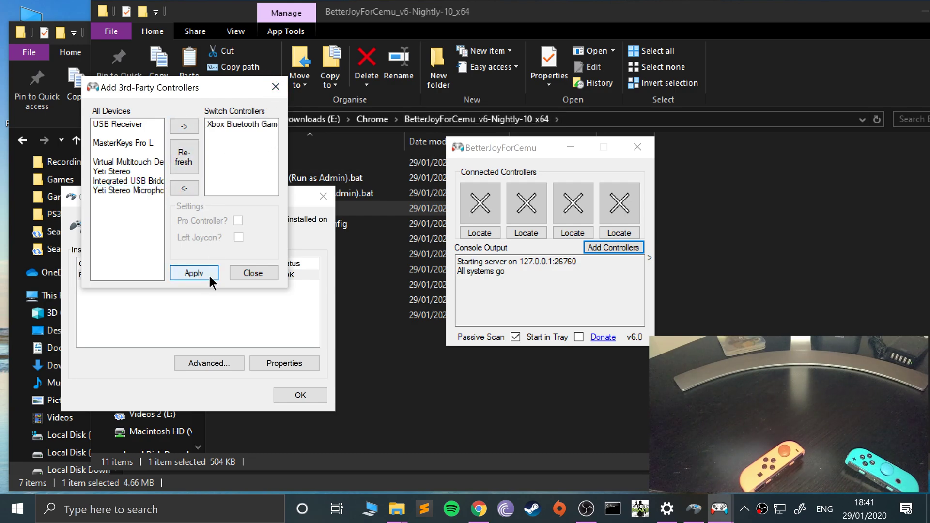
click(256, 273)
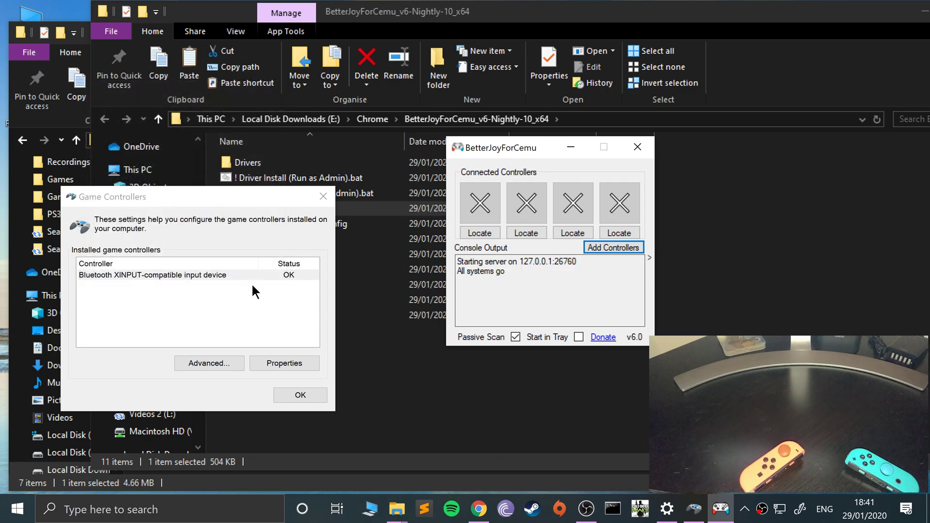
click(623, 247)
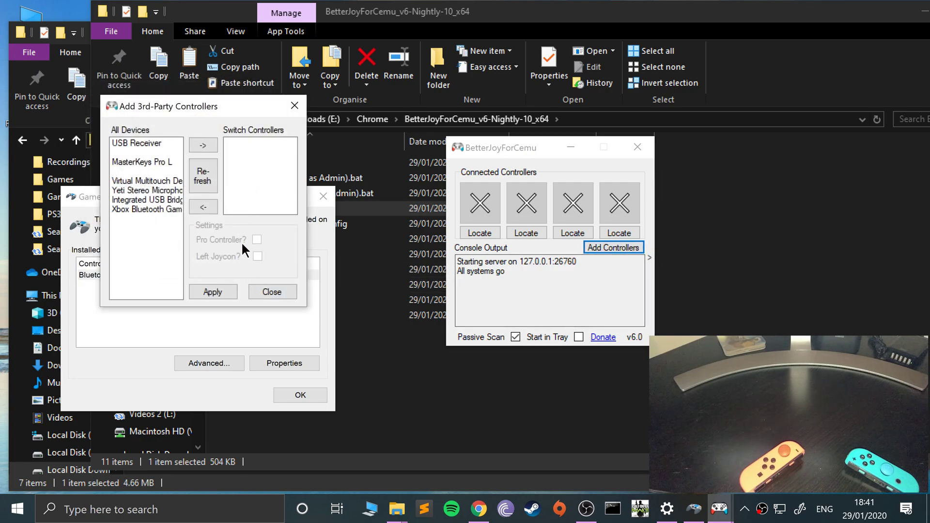
- Close the third-party setup, glance at the Bluetooth XINPUT device's test page, and return to BetterJoyForCemu
click(266, 290)
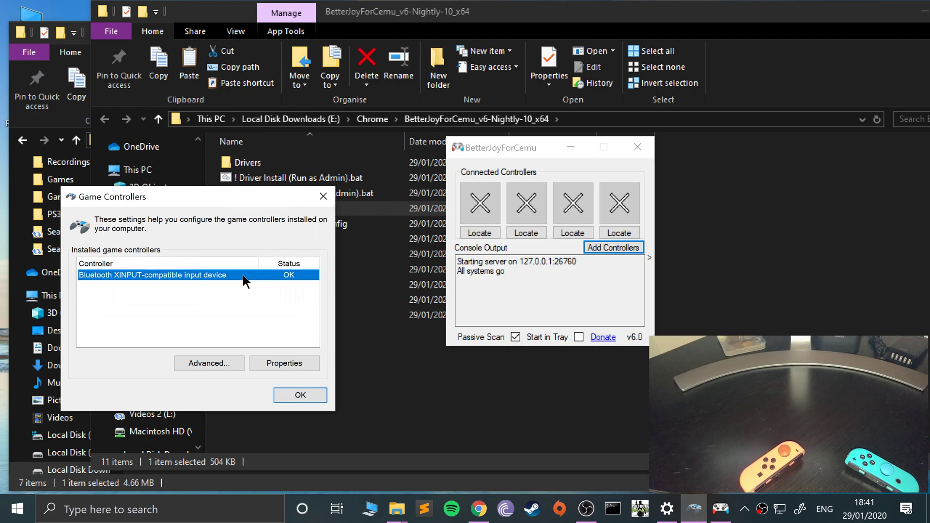
click(278, 363)
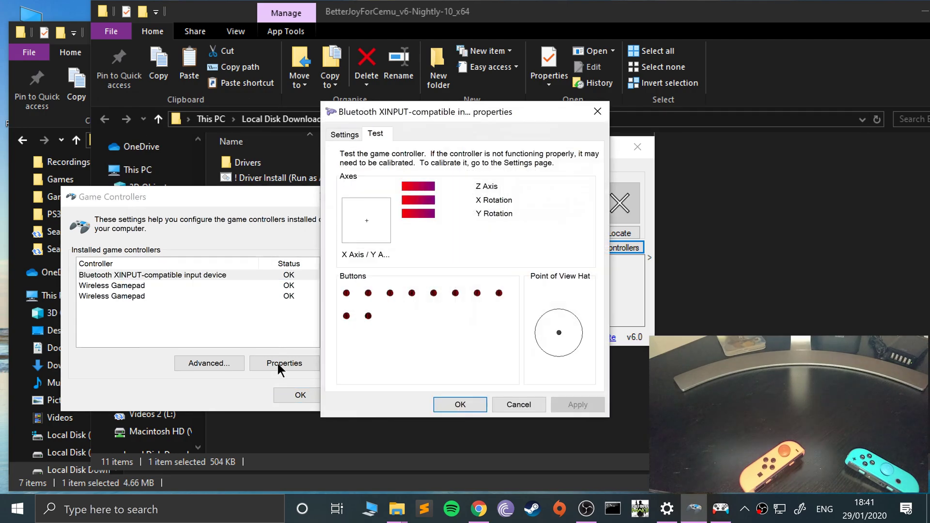
click(509, 405)
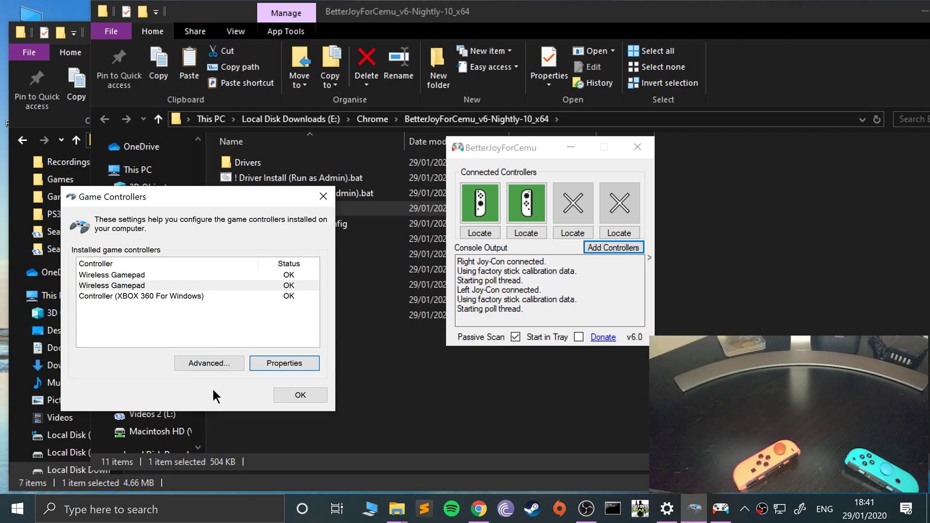
click(478, 196)
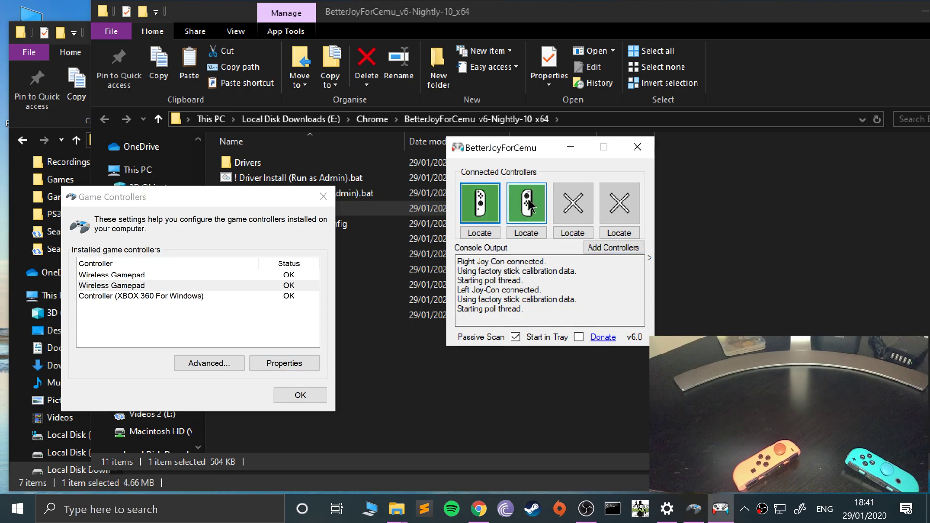
- Restart BetterJoyForCemu and open the test page for Controller (XBOX 360 For Windows)
click(639, 150)
click(365, 213)
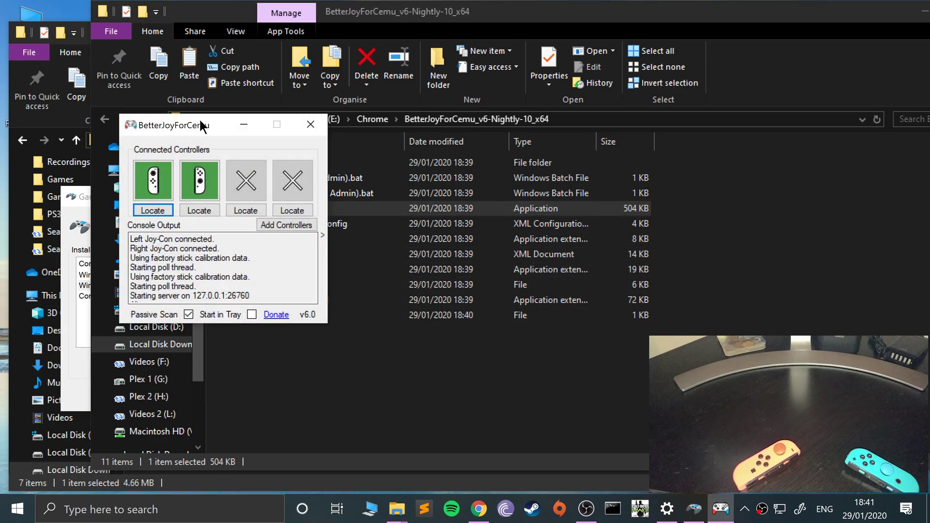
click(73, 268)
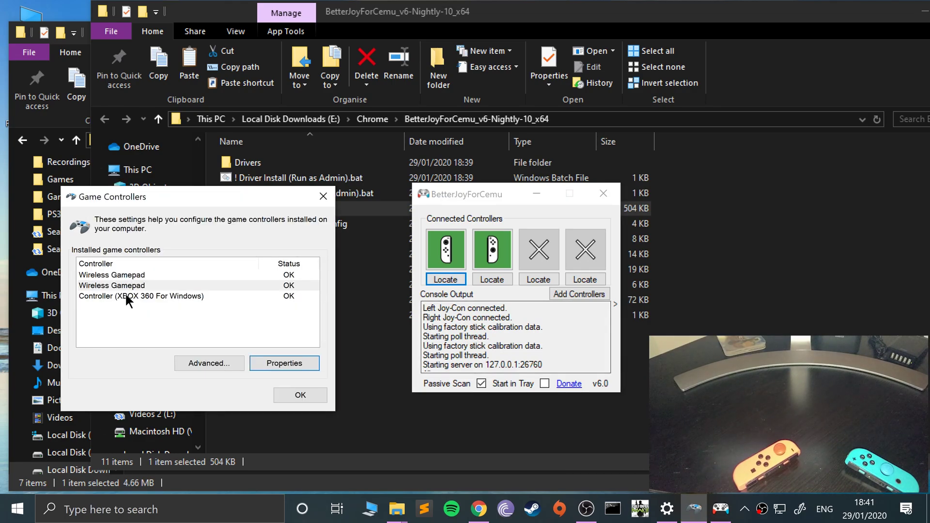
click(125, 296)
click(271, 365)
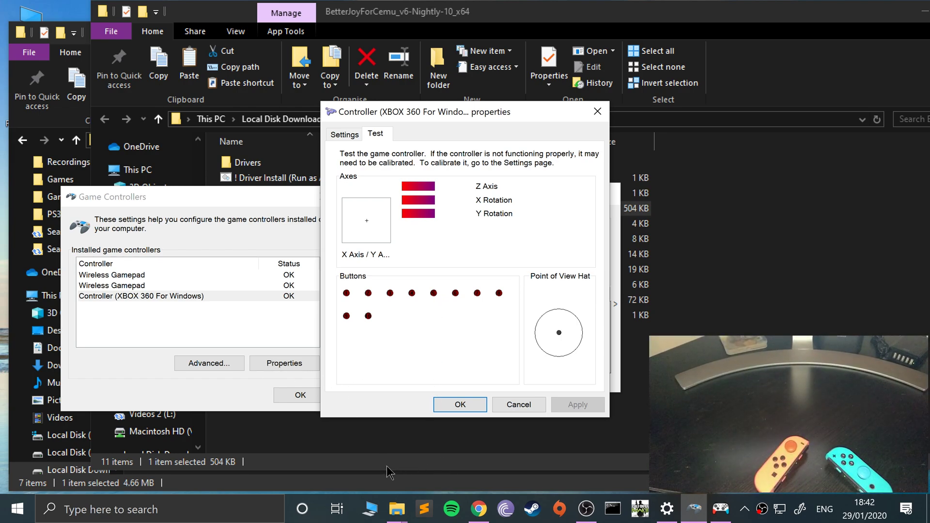
- Launch RPCS3 from its folder, decline the available update, and open Gamepad Settings
mouse_move(396, 509)
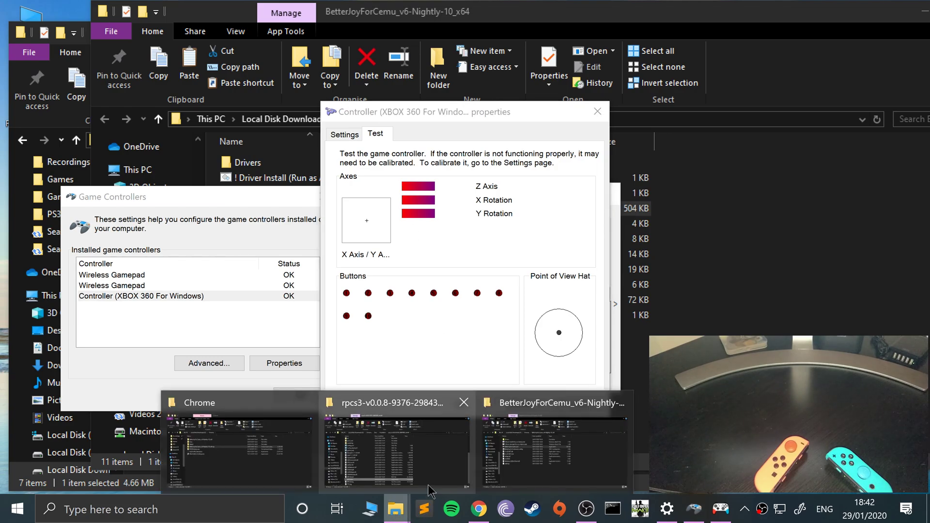
click(373, 439)
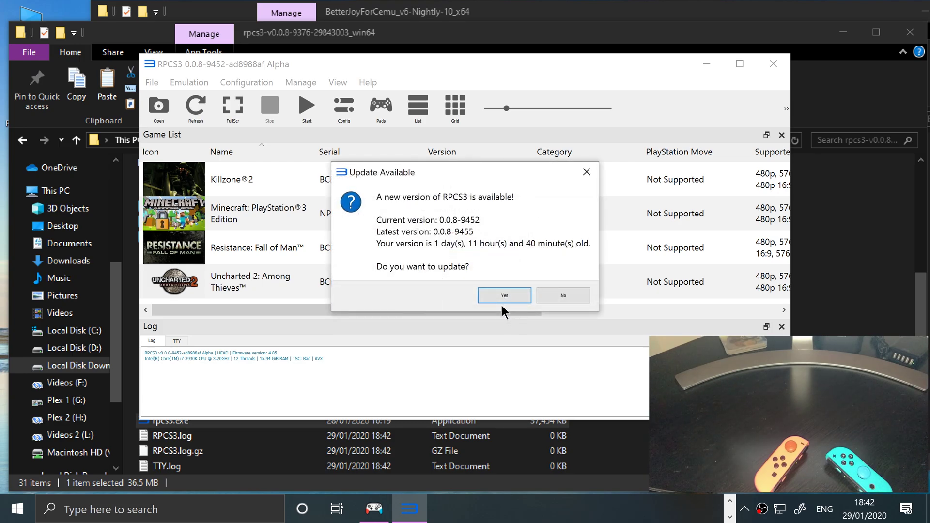
click(543, 296)
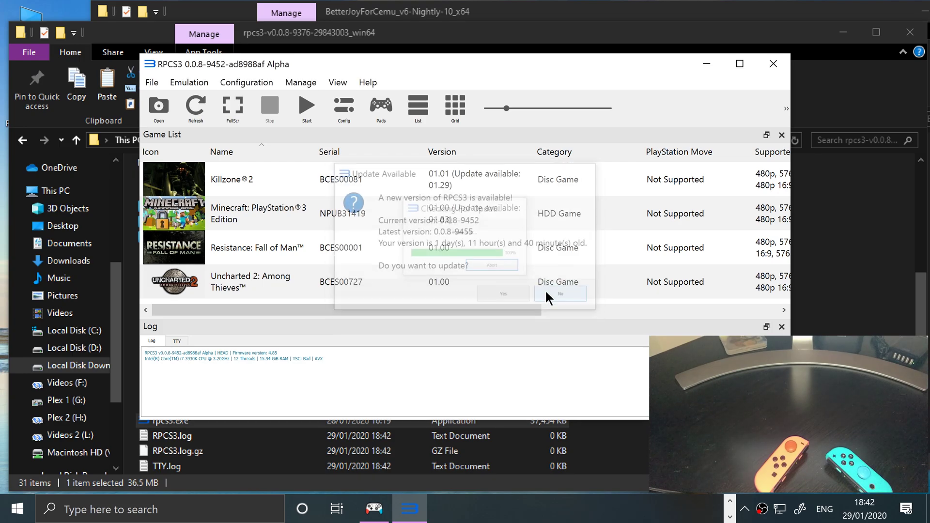
click(384, 105)
- Set Player 1's handler to XInput with XInput Pad #1 as the device
click(231, 78)
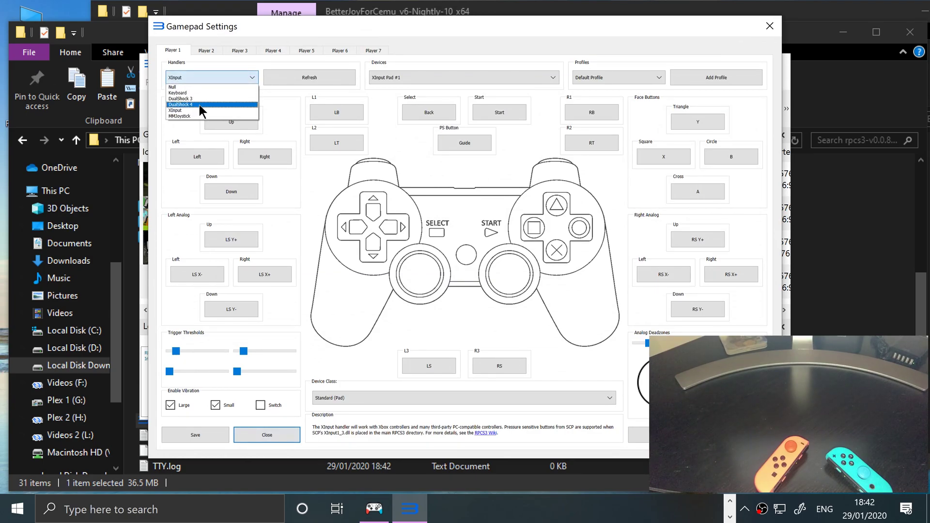
click(200, 105)
click(195, 78)
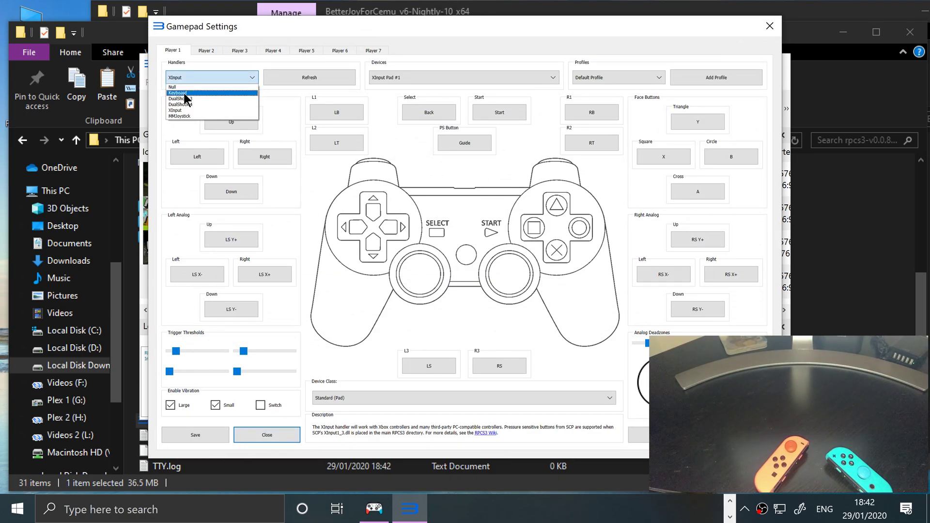
click(184, 94)
click(184, 77)
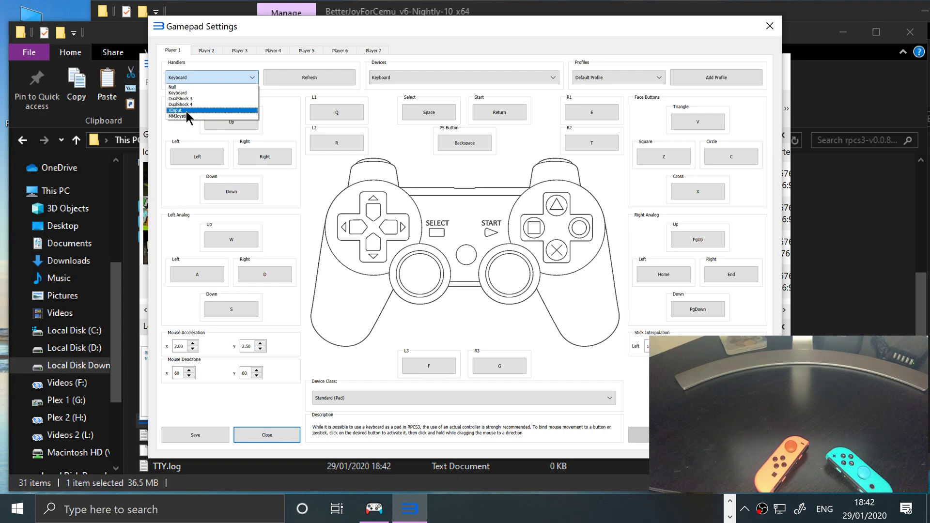
click(186, 111)
click(388, 78)
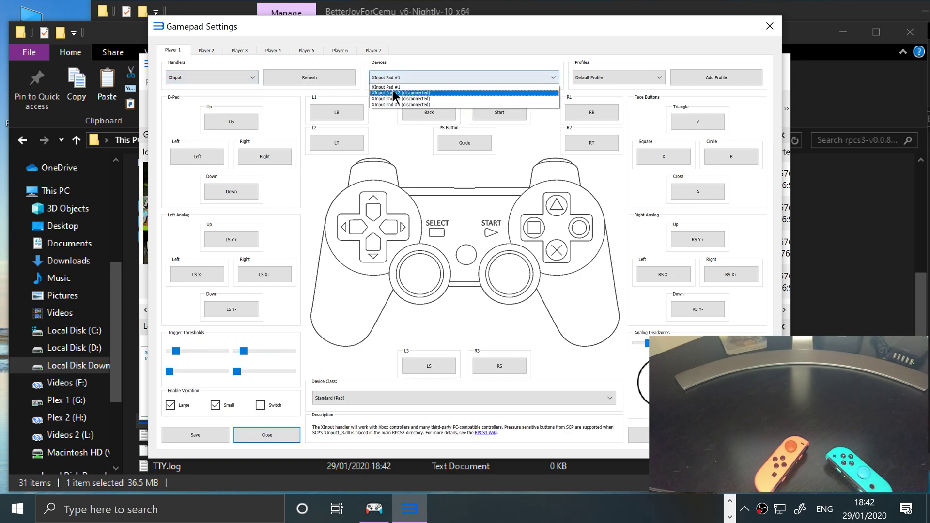
click(425, 88)
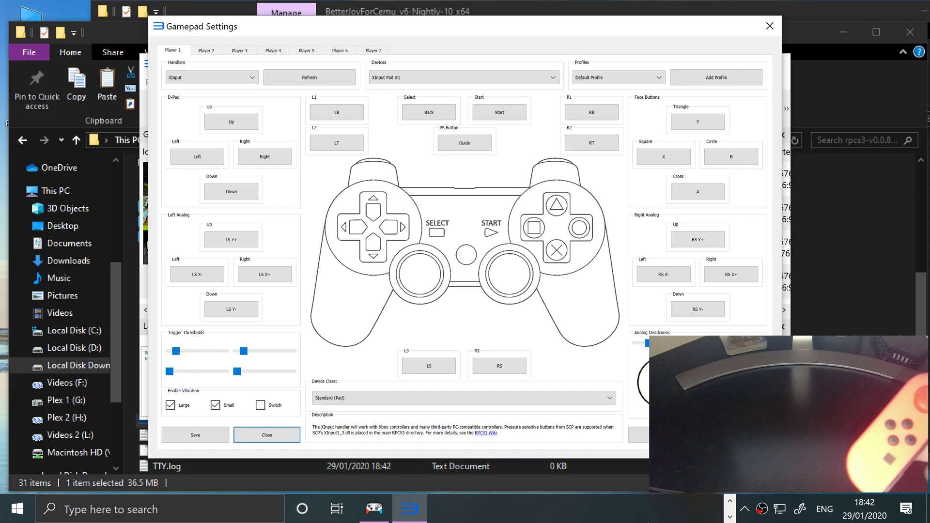
- Toggle the large vibration setting and start adding a new controller profile
drag(480, 36, 342, 24)
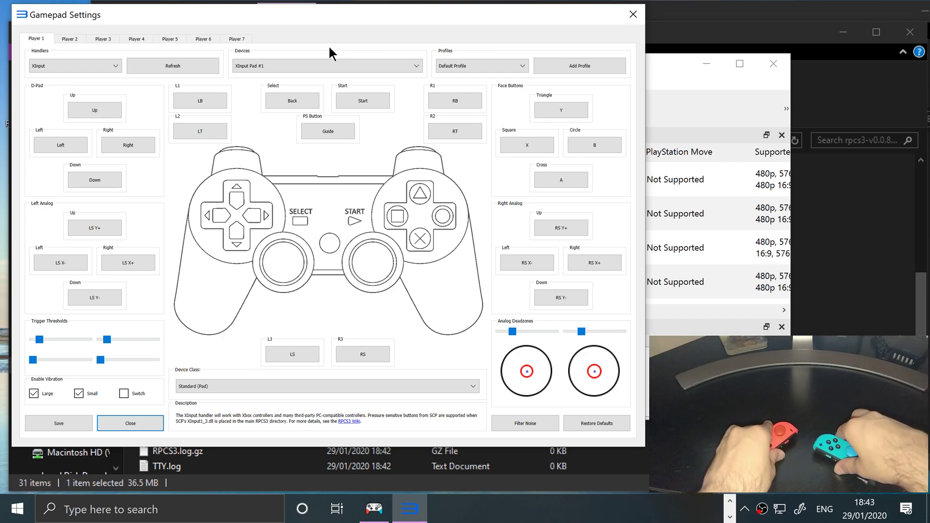
click(39, 391)
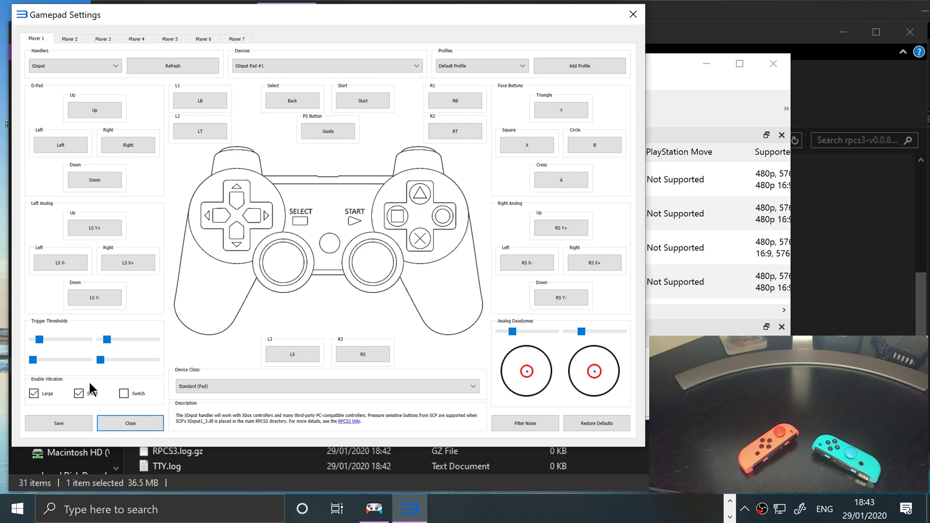
click(608, 66)
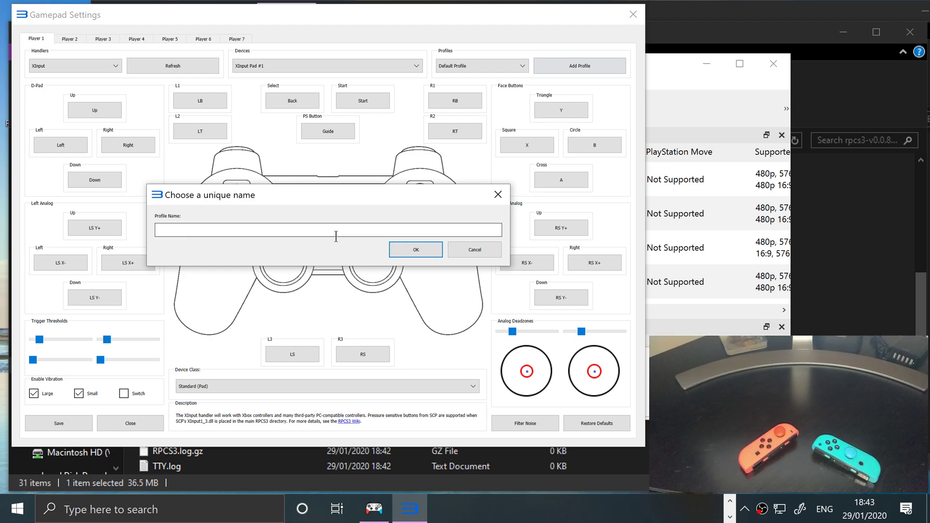
- Cancel the profile-name prompt and test-remap Triangle, leaving it mapped to Y
click(456, 249)
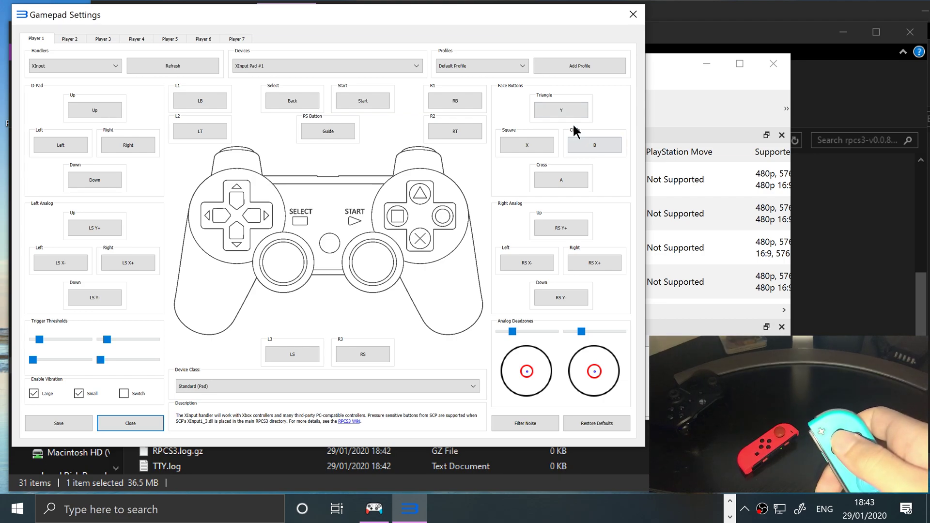
click(563, 112)
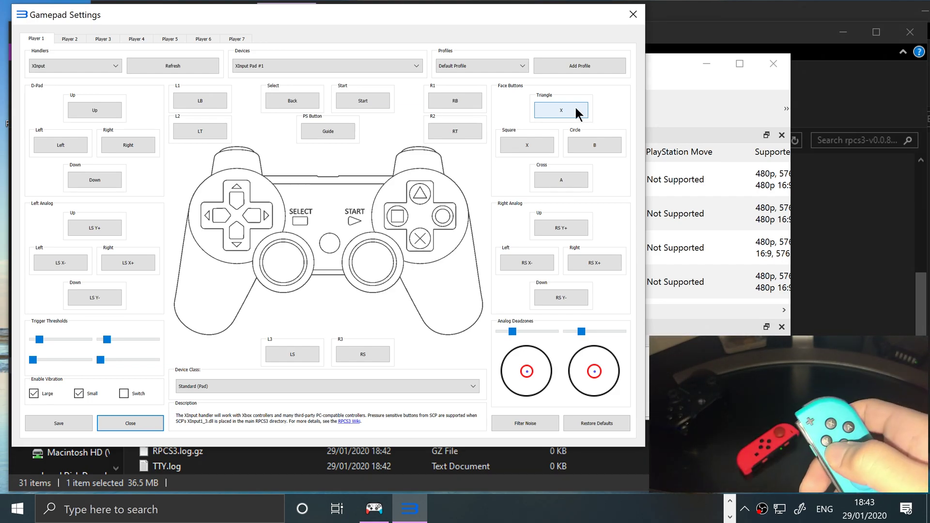
click(562, 110)
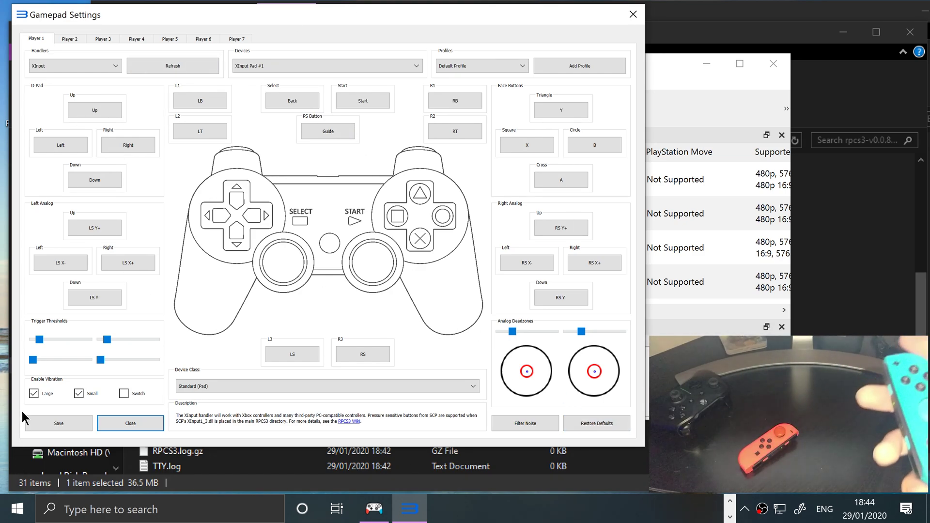
- Save the gamepad settings and launch Minecraft: PlayStation 3 Edition from the game list
click(72, 422)
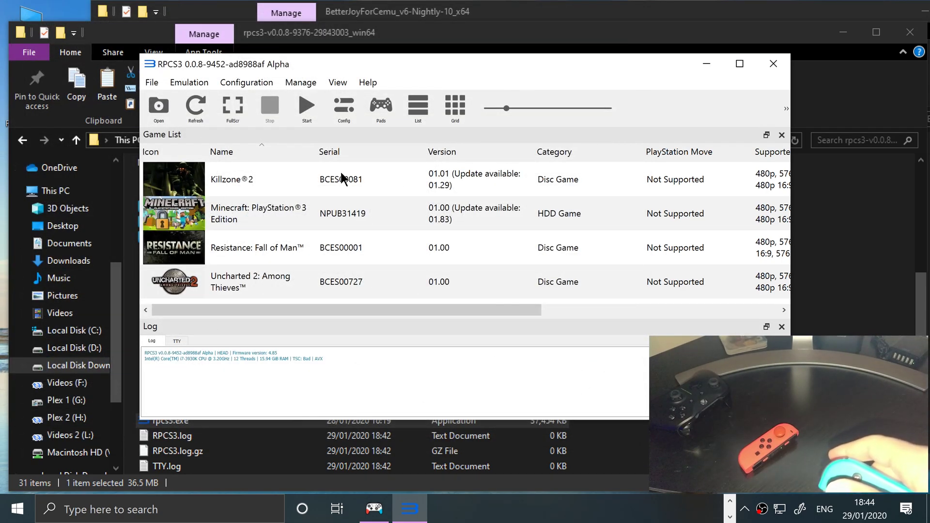
click(249, 207)
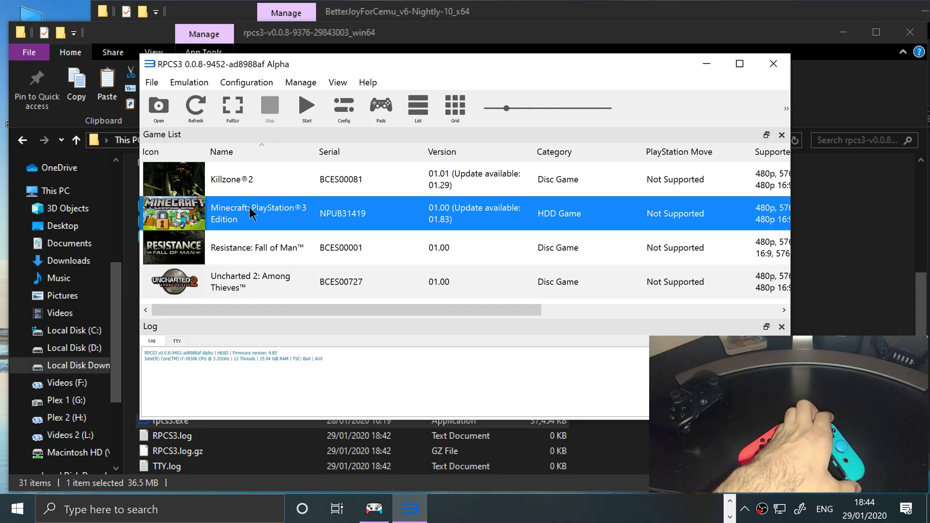
double_click(249, 208)
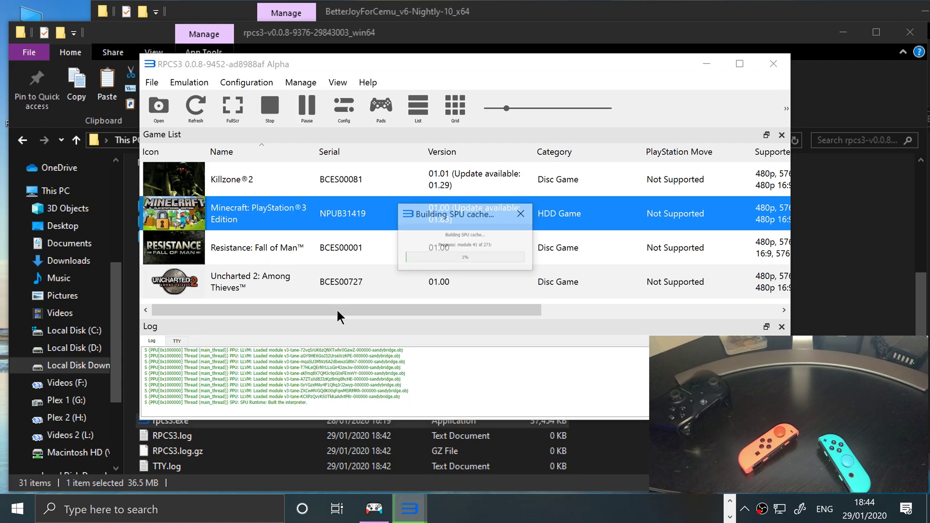
drag(337, 309, 481, 317)
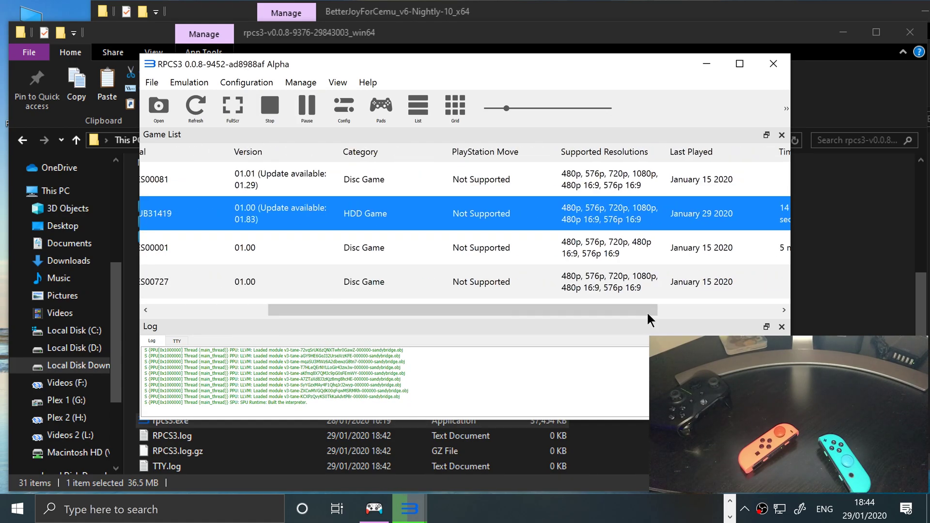
drag(631, 310, 783, 304)
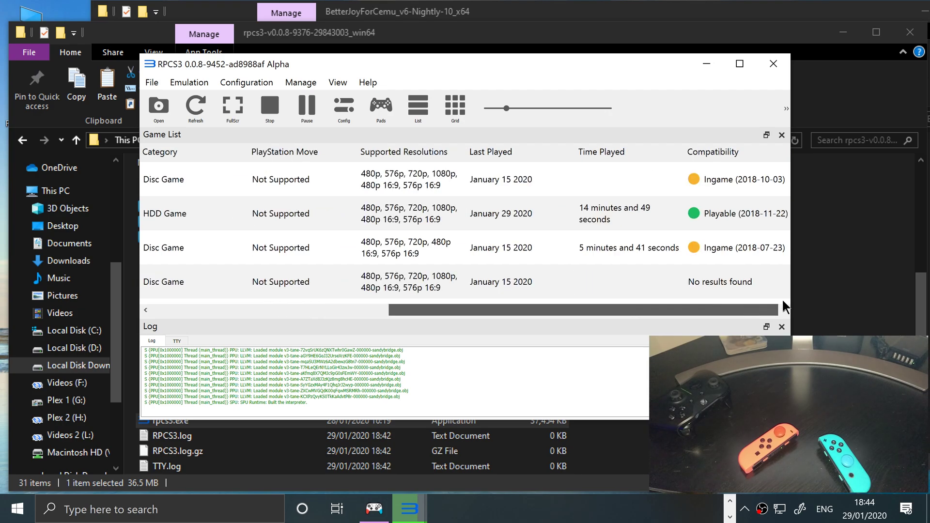
drag(626, 309, 387, 310)
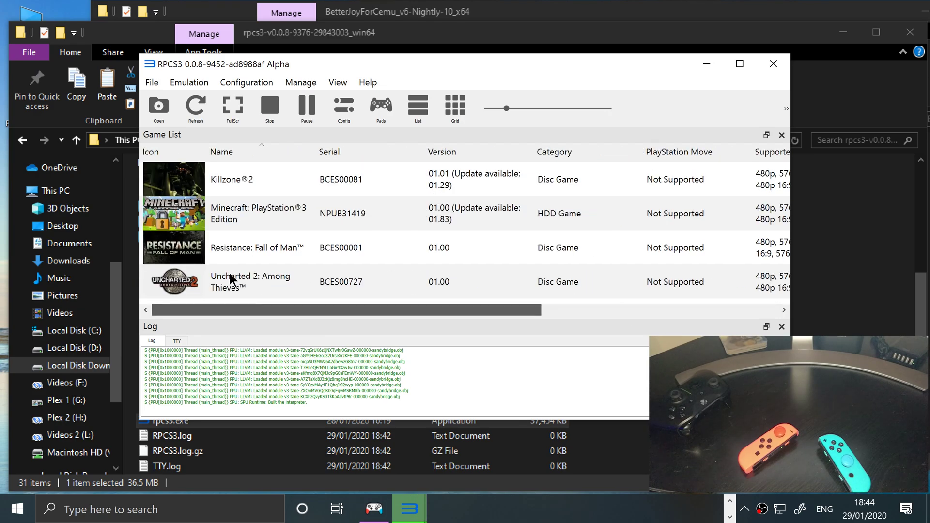
- Focus the Minecraft window and select Play Game from the main menu
mouse_move(409, 507)
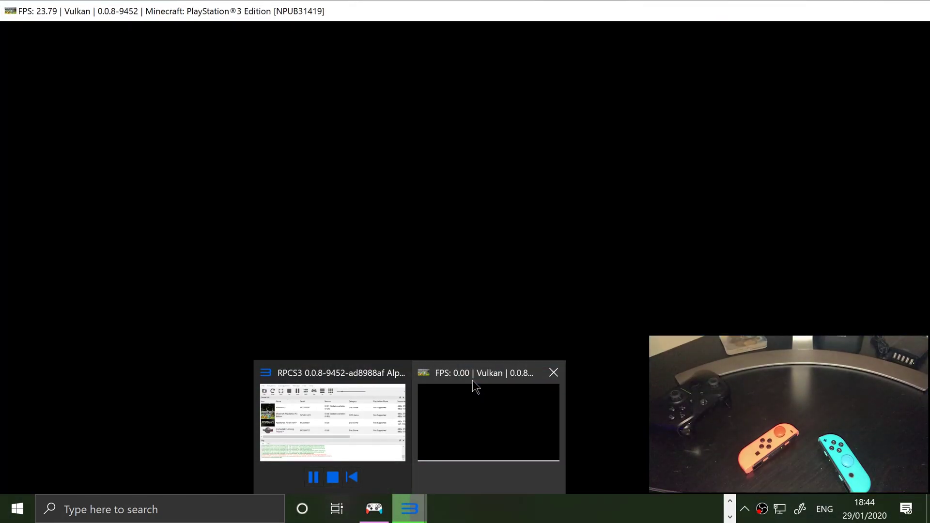
click(475, 386)
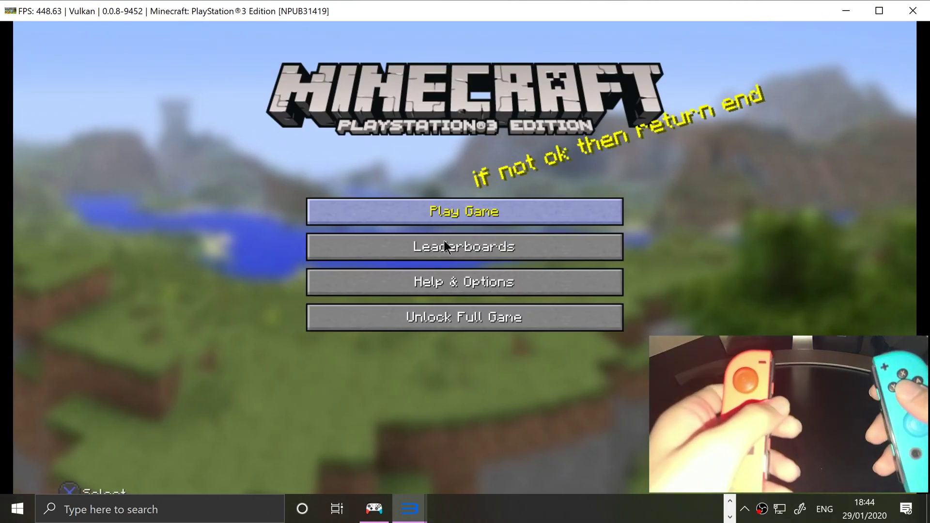
key(Up)
key(Down)
key(Up)
key(Return)
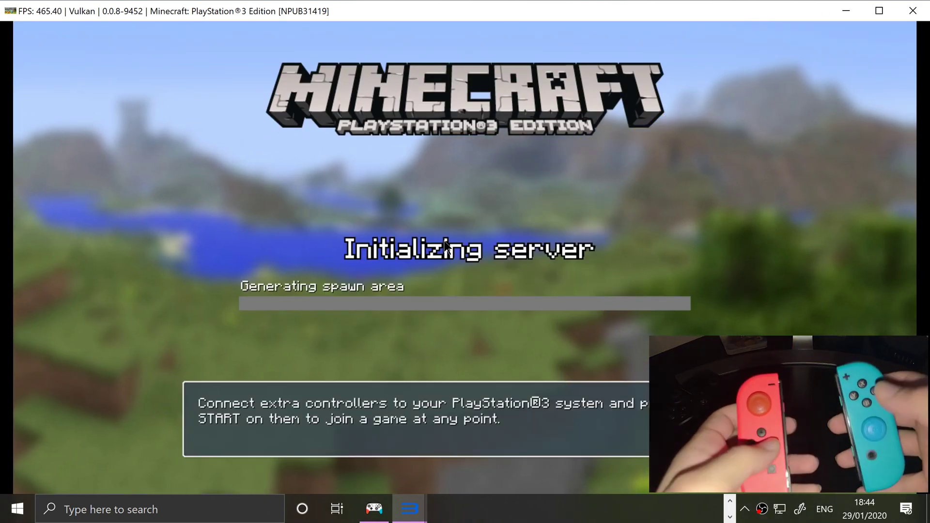